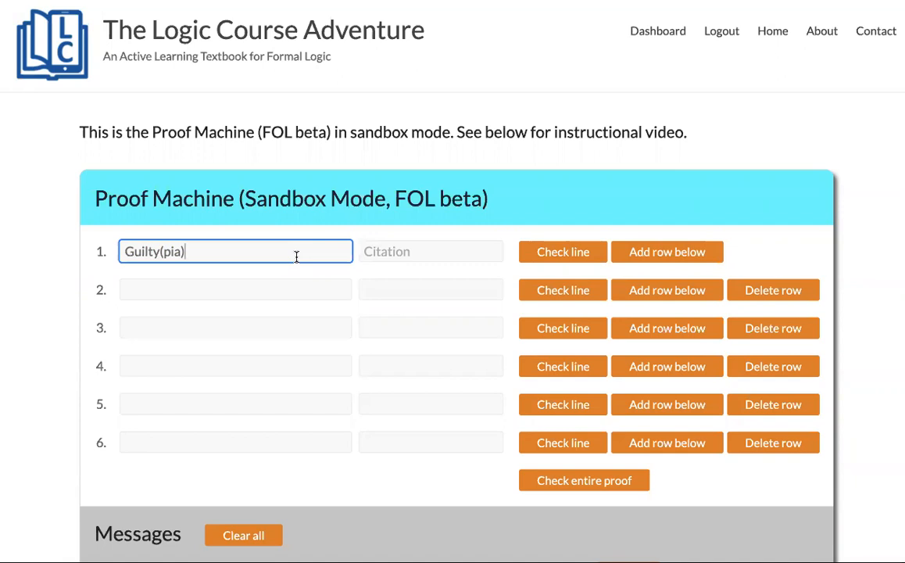
- Get line 1's Guilty(pia) validated, then start trimming it down toward G(p)
{"action": "left_click", "coordinate": [87, 274]}
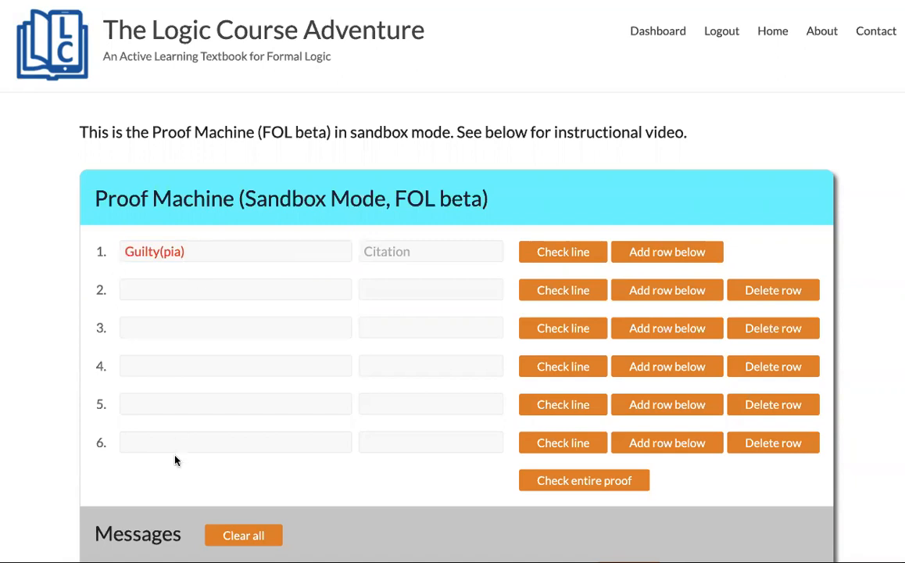
{"action": "scroll", "coordinate": [175, 461], "scroll_direction": "down", "scroll_amount": 1}
{"action": "left_click_drag", "start_coordinate": [142, 501], "coordinate": [216, 501]}
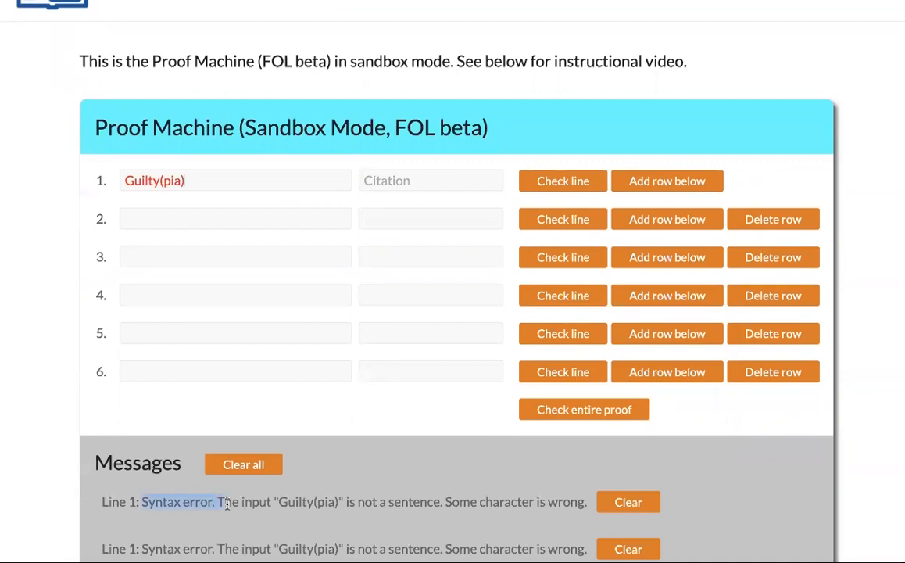
{"action": "scroll", "coordinate": [184, 281], "scroll_direction": "up", "scroll_amount": 1}
{"action": "left_click", "coordinate": [178, 255]}
{"action": "key", "text": "BackSpace"}
{"action": "key", "text": "BackSpace"}
{"action": "key", "text": "BackSpace"}
{"action": "key", "text": "BackSpace"}
{"action": "key", "text": "BackSpace"}
{"action": "key", "text": "BackSpace"}
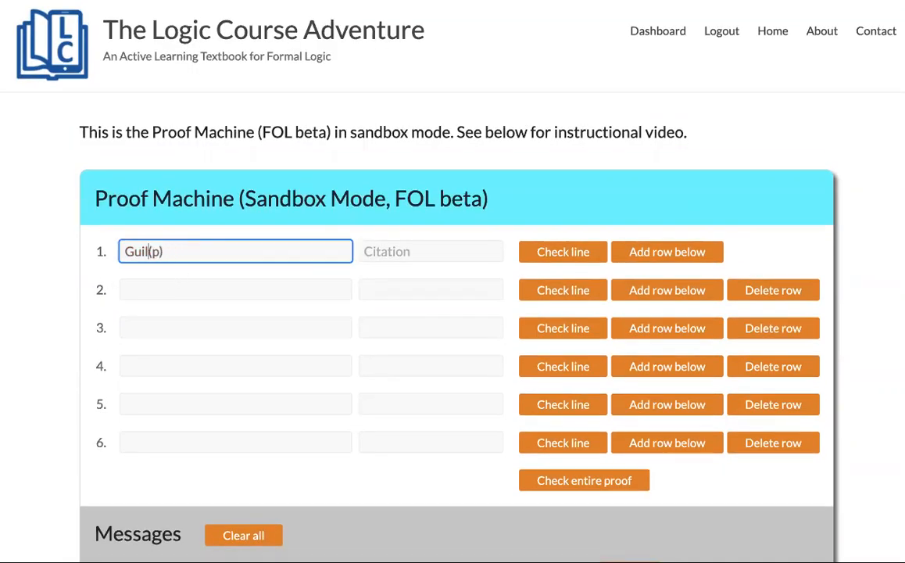
{"action": "key", "text": "BackSpace"}
- Finish line 1 as G(p) and enter ExG(x) as line 2's formula
{"action": "left_click", "coordinate": [93, 272]}
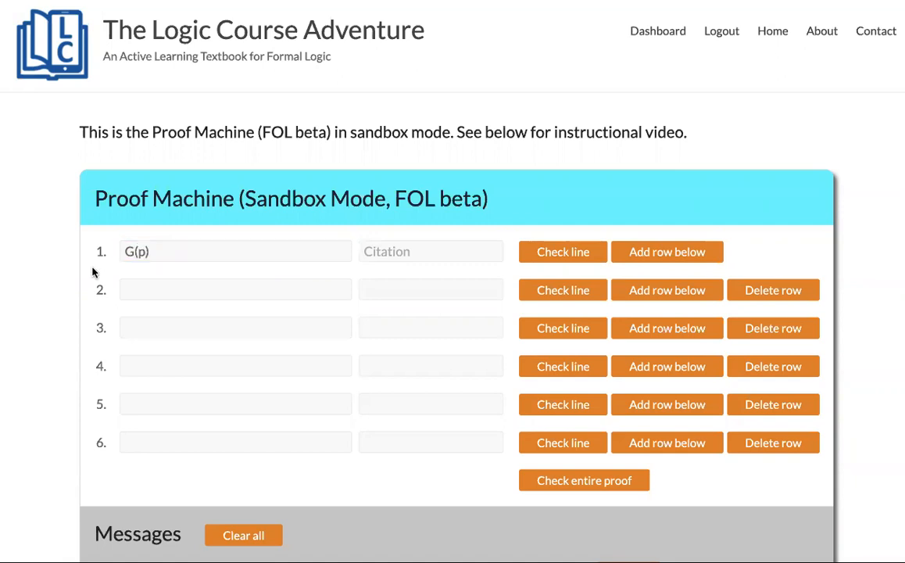
{"action": "left_click", "coordinate": [156, 250]}
{"action": "left_click_drag", "start_coordinate": [156, 250], "coordinate": [119, 251]}
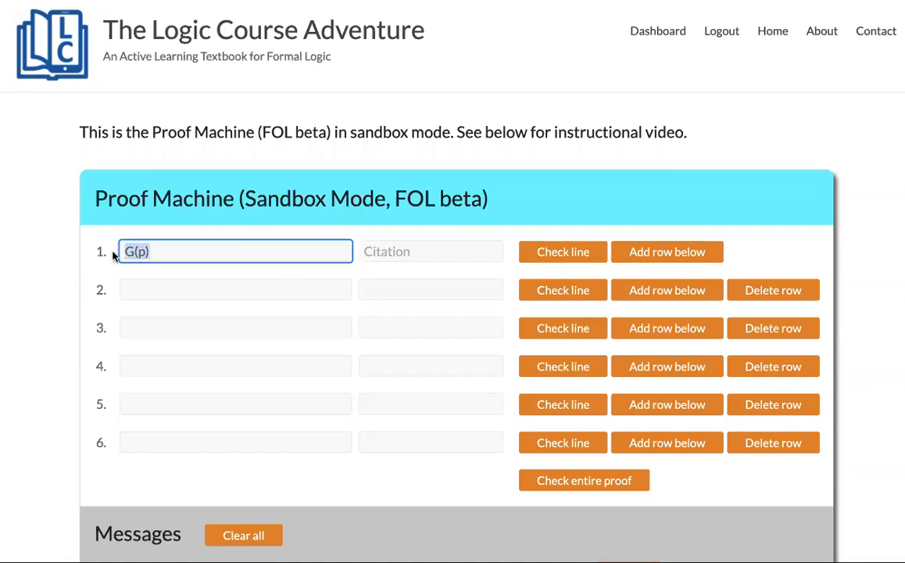
{"action": "left_click", "coordinate": [153, 294]}
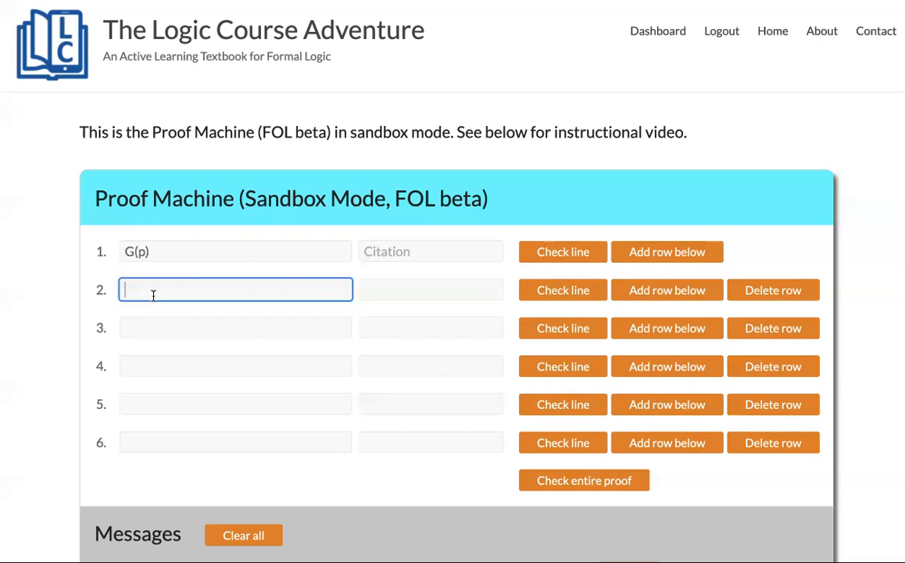
{"action": "type", "text": "ExG(x)"}
- Justify line 1 as Premise and check it
{"action": "left_click", "coordinate": [396, 253]}
{"action": "type", "text": "Pre"}
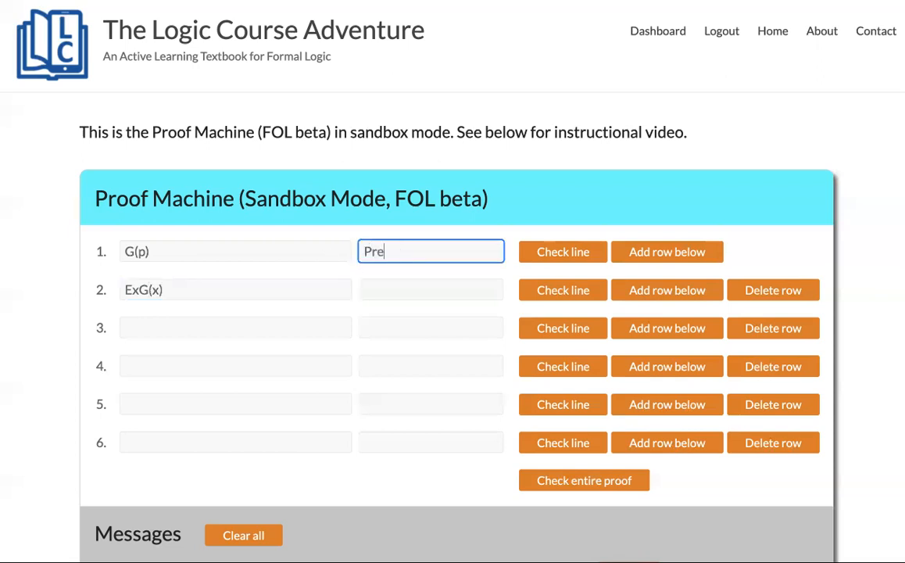
{"action": "type", "text": "mise"}
{"action": "key", "text": "Tab"}
{"action": "key", "text": "Return"}
- Justify line 2 with EIntro;1 and check it
{"action": "left_click", "coordinate": [413, 287]}
{"action": "type", "text": "EInt"}
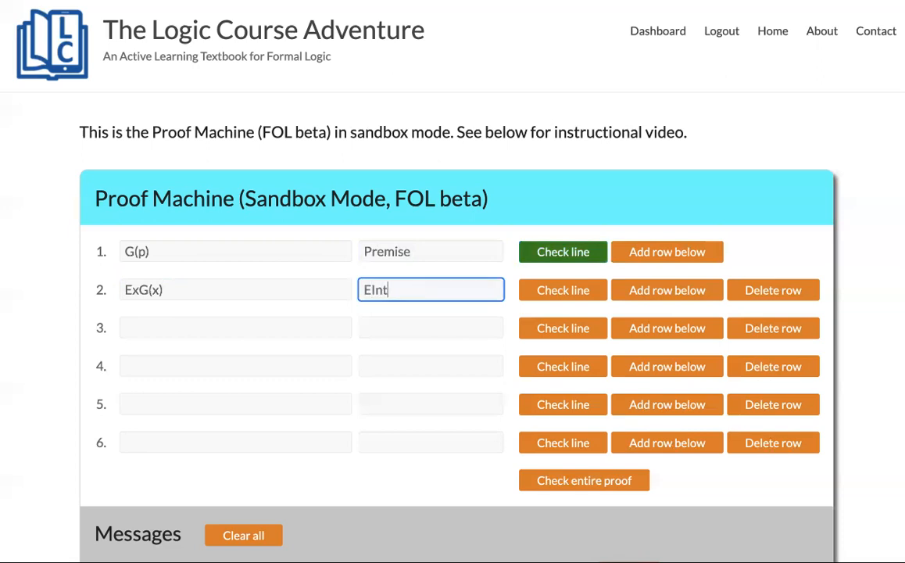
{"action": "type", "text": "ro:1"}
{"action": "key", "text": "Tab"}
{"action": "left_click", "coordinate": [576, 290]}
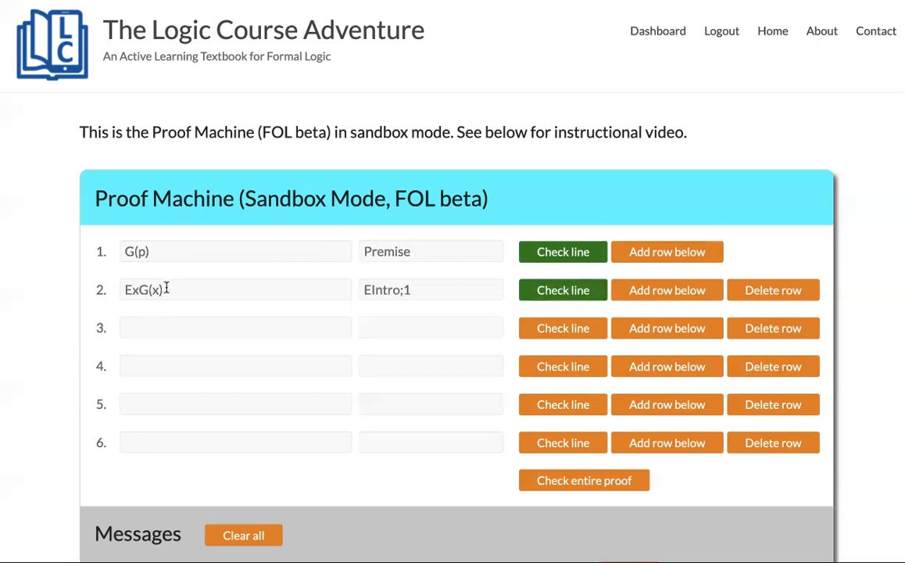
{"action": "left_click", "coordinate": [176, 328]}
{"action": "scroll", "coordinate": [176, 328], "scroll_direction": "down", "scroll_amount": 1}
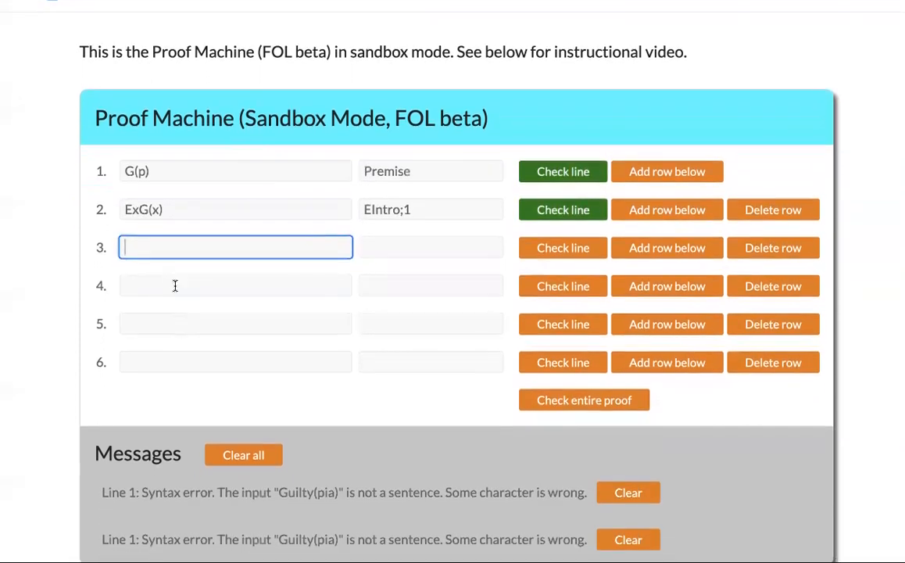
- Open a subproof on line 3 with '| @n G(n)' justified as Assume
{"action": "type", "text": "| @n"}
{"action": "key", "text": "Tab"}
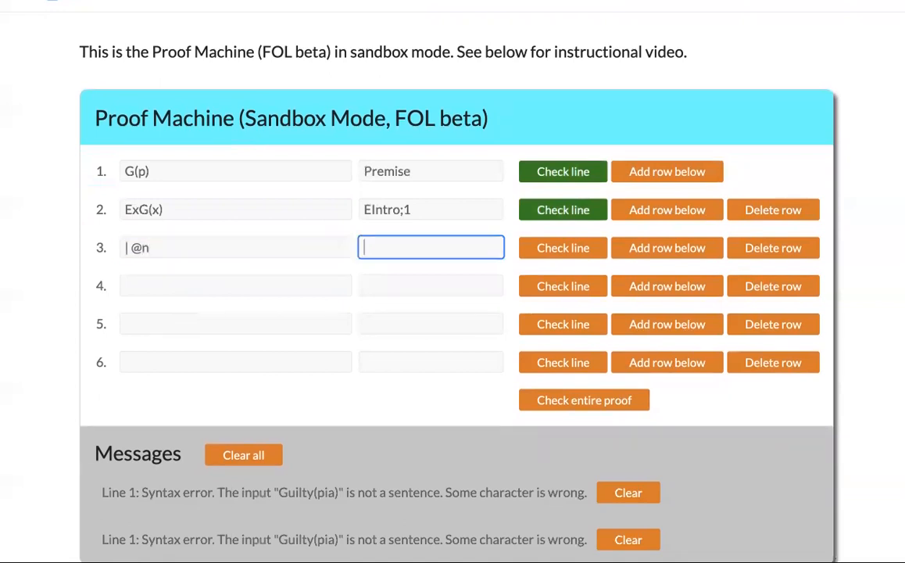
{"action": "left_click", "coordinate": [166, 247]}
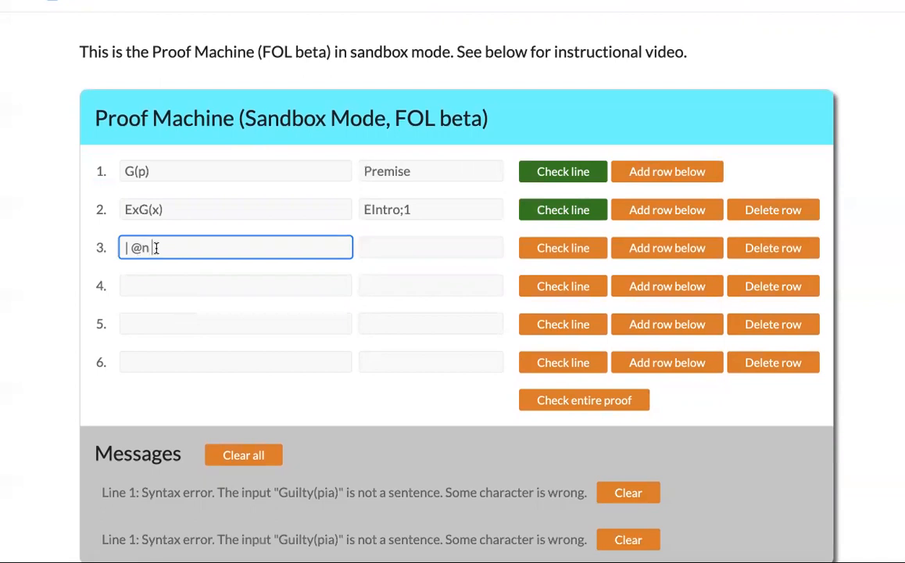
{"action": "type", "text": "G(n)"}
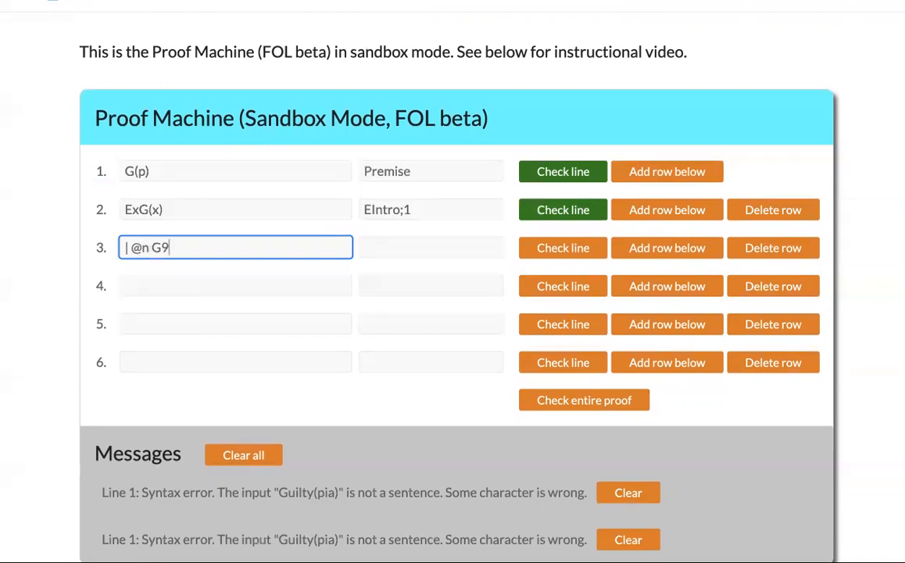
{"action": "key", "text": "Tab"}
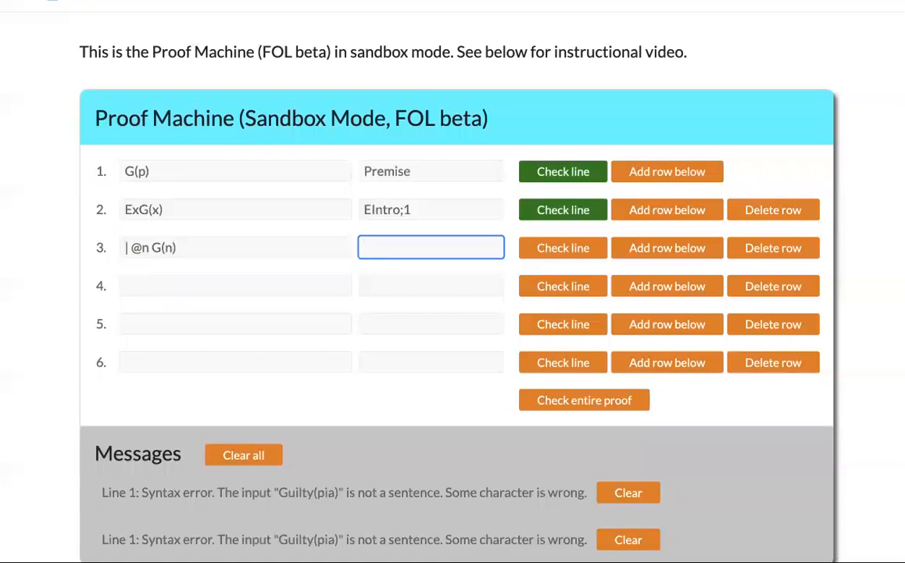
{"action": "type", "text": "Assume"}
- Enter '| EyG(y)' on line 4, justified by EIntro;3
{"action": "left_click", "coordinate": [144, 281]}
{"action": "type", "text": "| Ey"}
{"action": "left_click_drag", "start_coordinate": [153, 247], "coordinate": [196, 245]}
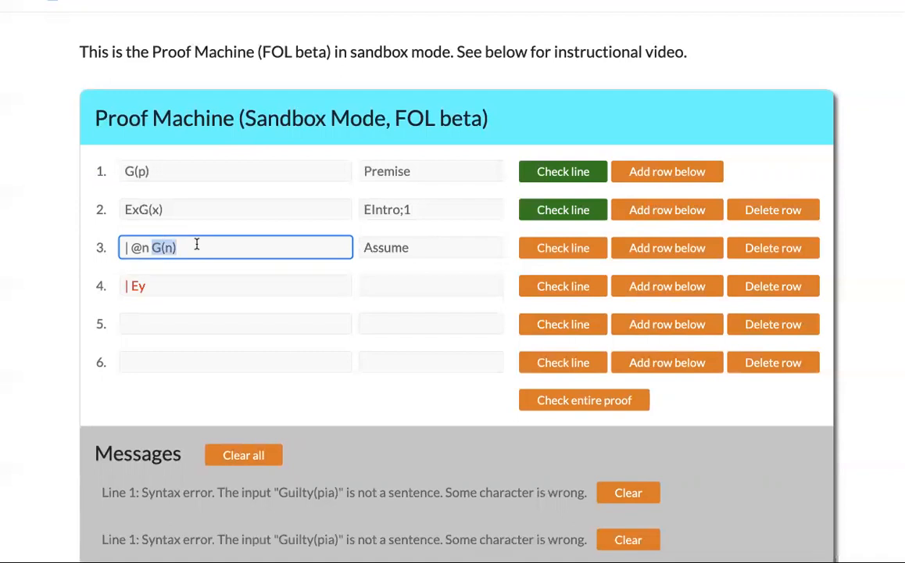
{"action": "left_click", "coordinate": [192, 293]}
{"action": "type", "text": "G9y"}
{"action": "key", "text": "BackSpace"}
{"action": "key", "text": "BackSpace"}
{"action": "type", "text": "(y)"}
{"action": "key", "text": "Tab"}
{"action": "type", "text": "EIntro;3"}
- Close the subproof with EyG(y) by EElim;2,3-4 on line 5 and check lines 3–5
{"action": "left_click", "coordinate": [191, 323]}
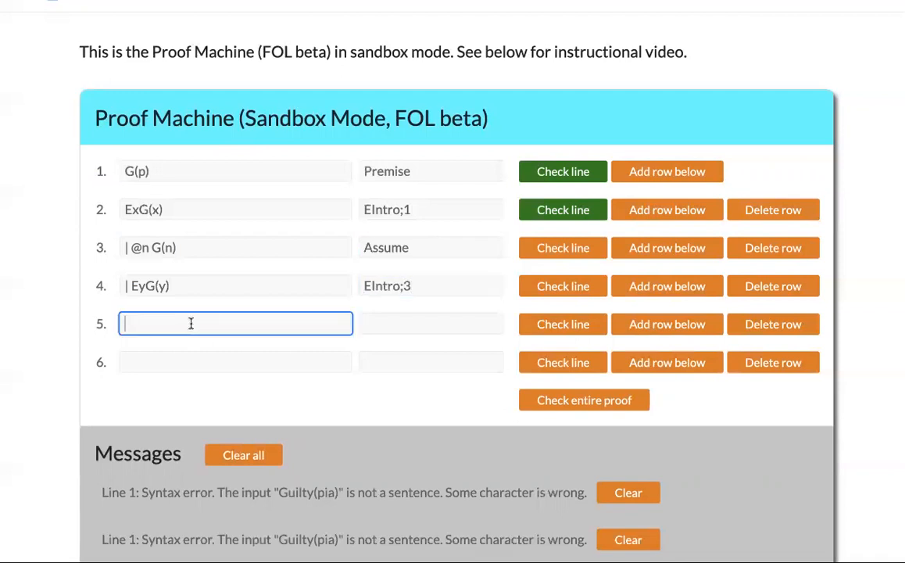
{"action": "type", "text": "EyG(y)"}
{"action": "key", "text": "Tab"}
{"action": "type", "text": "EElim"}
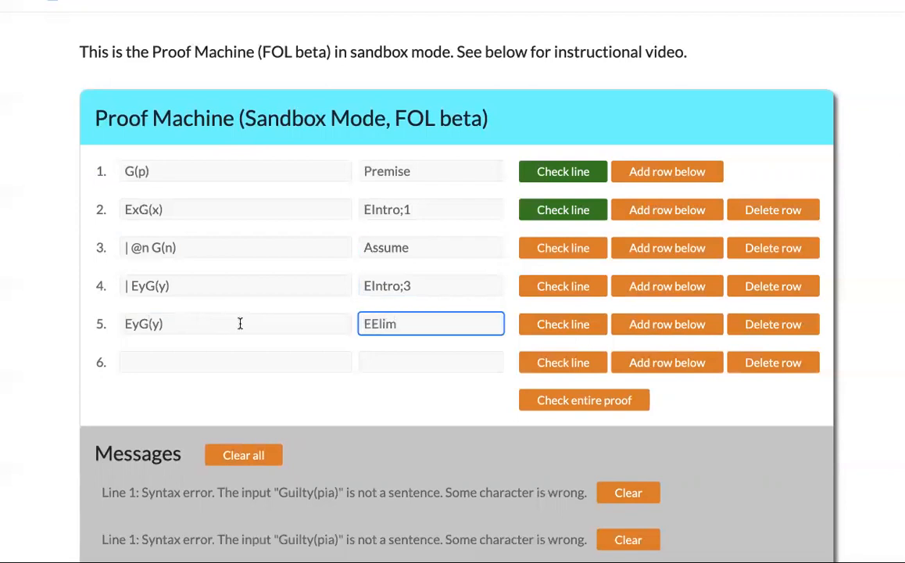
{"action": "type", "text": ";2,3-4"}
{"action": "left_click", "coordinate": [540, 324]}
{"action": "left_click", "coordinate": [541, 291]}
{"action": "left_click", "coordinate": [540, 250]}
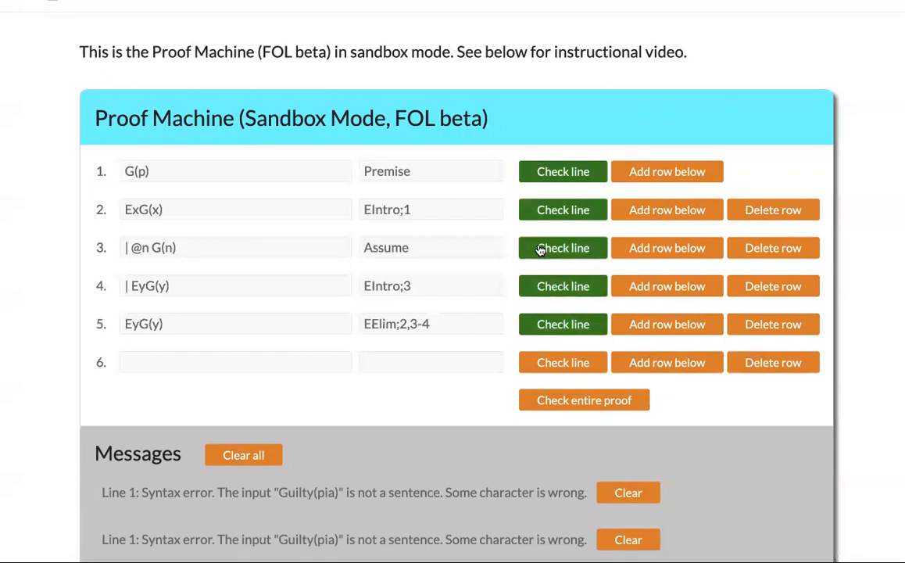
- Delete the old proof lines below line 1
{"action": "left_click", "coordinate": [750, 211]}
{"action": "left_click", "coordinate": [750, 211]}
{"action": "left_click", "coordinate": [750, 212]}
{"action": "left_click", "coordinate": [750, 211]}
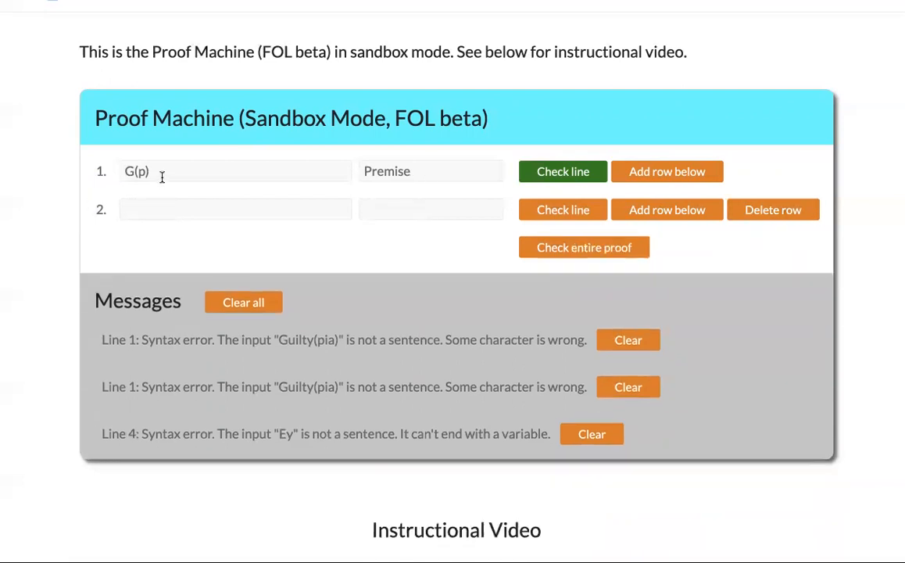
- Change line 1's premise to AxG(x) and check it
{"action": "left_click", "coordinate": [128, 171]}
{"action": "left_click", "coordinate": [130, 171]}
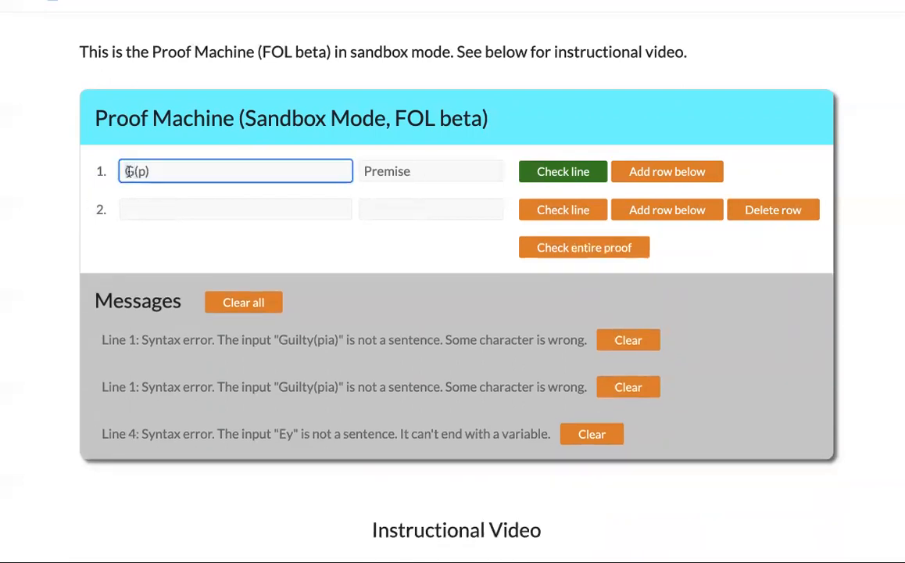
{"action": "type", "text": "A"}
{"action": "double_click", "coordinate": [150, 171]}
{"action": "type", "text": "x"}
{"action": "left_click", "coordinate": [131, 171]}
{"action": "type", "text": "x"}
{"action": "left_click", "coordinate": [549, 171]}
- Enter G(a) by AElim;1 on line 2, check it, and add two empty rows
{"action": "left_click", "coordinate": [268, 211]}
{"action": "type", "text": "G9"}
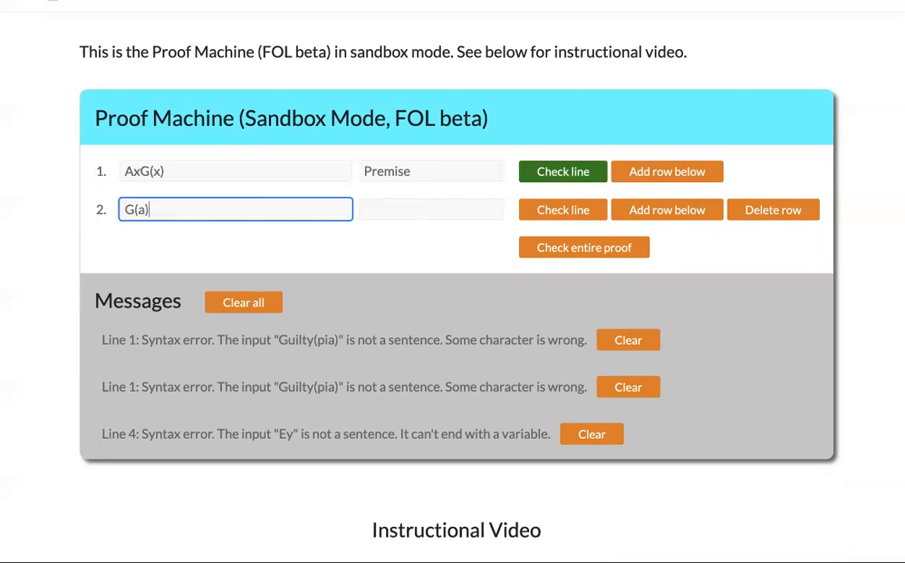
{"action": "left_click", "coordinate": [408, 208]}
{"action": "type", "text": "AEl"}
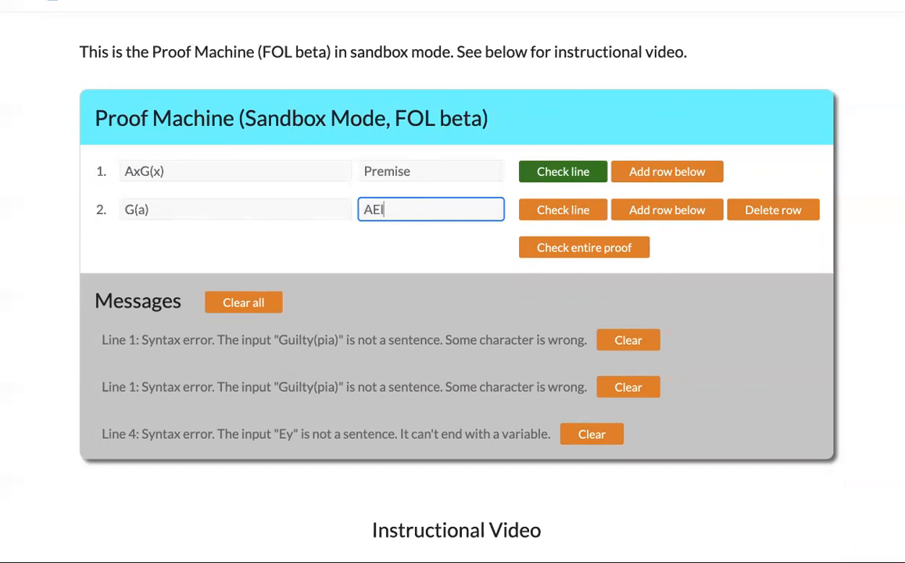
{"action": "type", "text": "im;1"}
{"action": "left_click", "coordinate": [547, 209]}
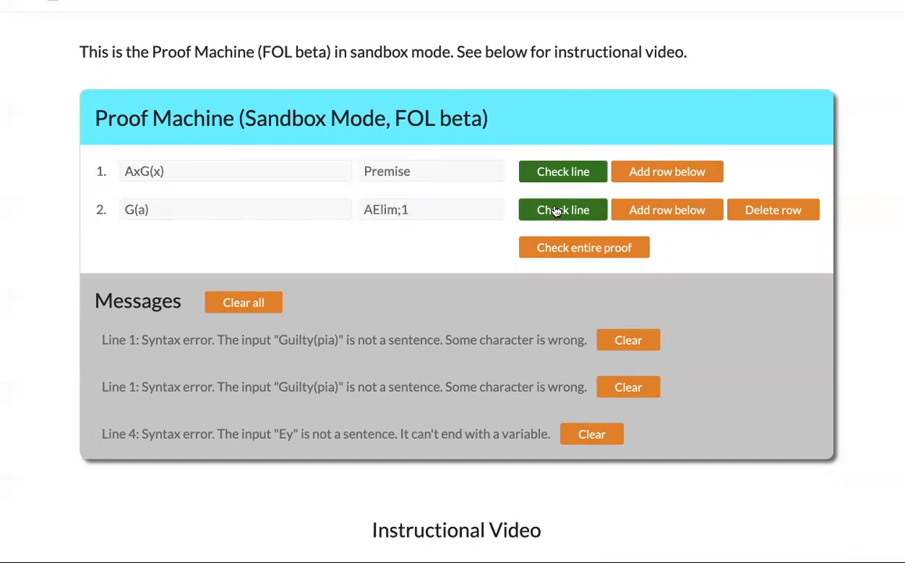
{"action": "double_click", "coordinate": [634, 209]}
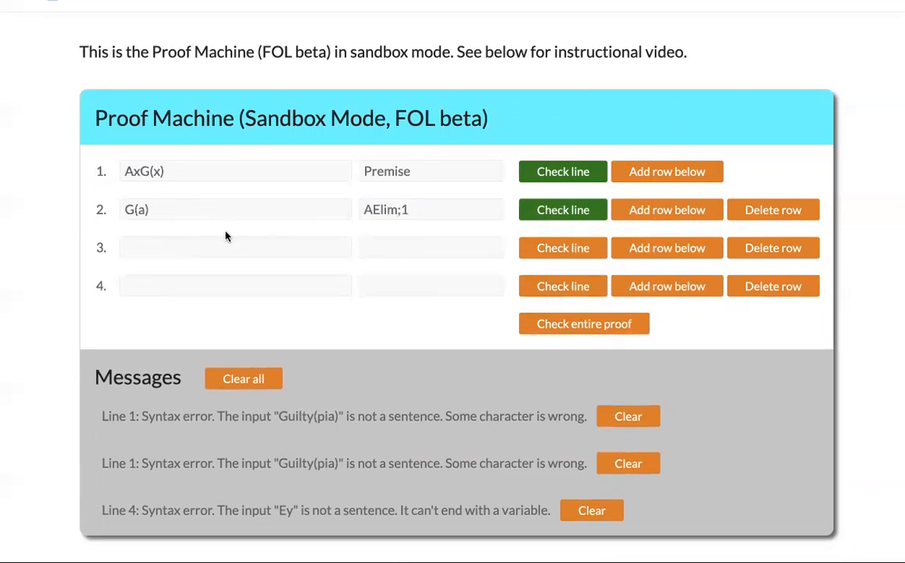
- Replace line 2 with the subproof assumption '| @n' justified as Assume
{"action": "left_click_drag", "start_coordinate": [179, 212], "coordinate": [125, 210]}
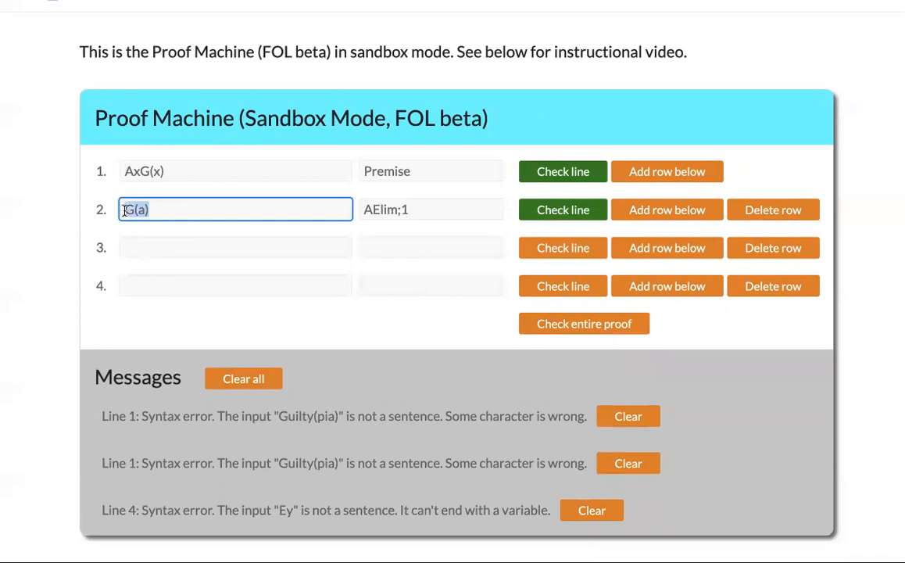
{"action": "key", "text": "BackSpace"}
{"action": "type", "text": "| @n"}
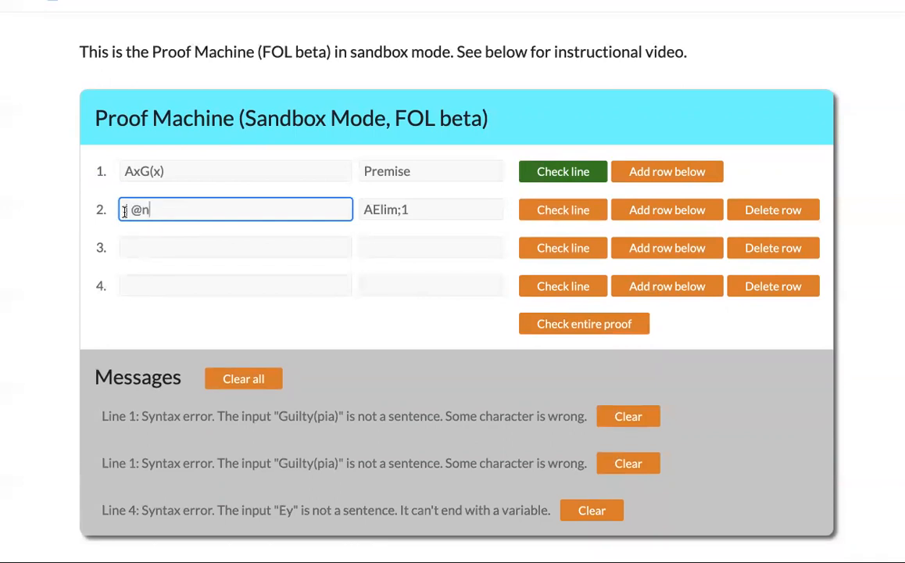
{"action": "key", "text": "Tab"}
{"action": "type", "text": "Assume"}
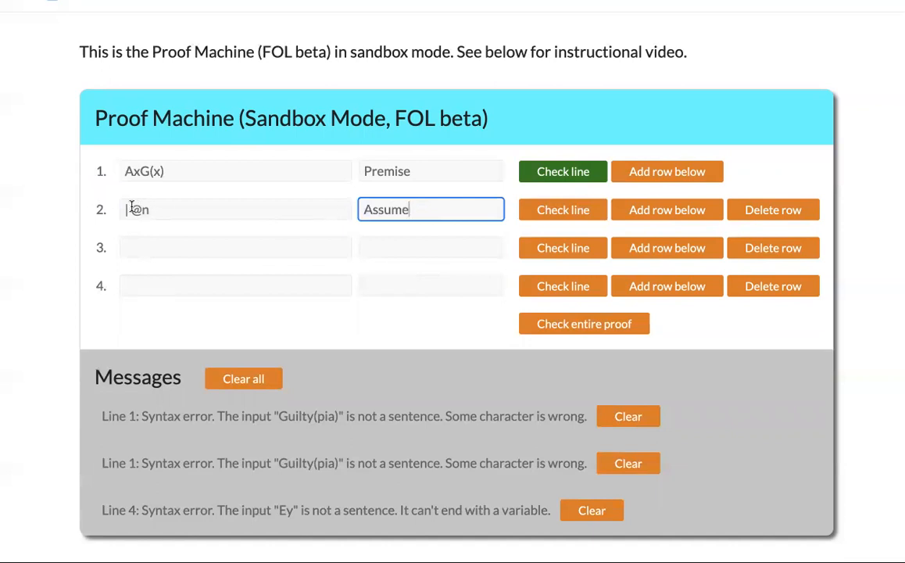
{"action": "left_click_drag", "start_coordinate": [130, 207], "coordinate": [162, 208]}
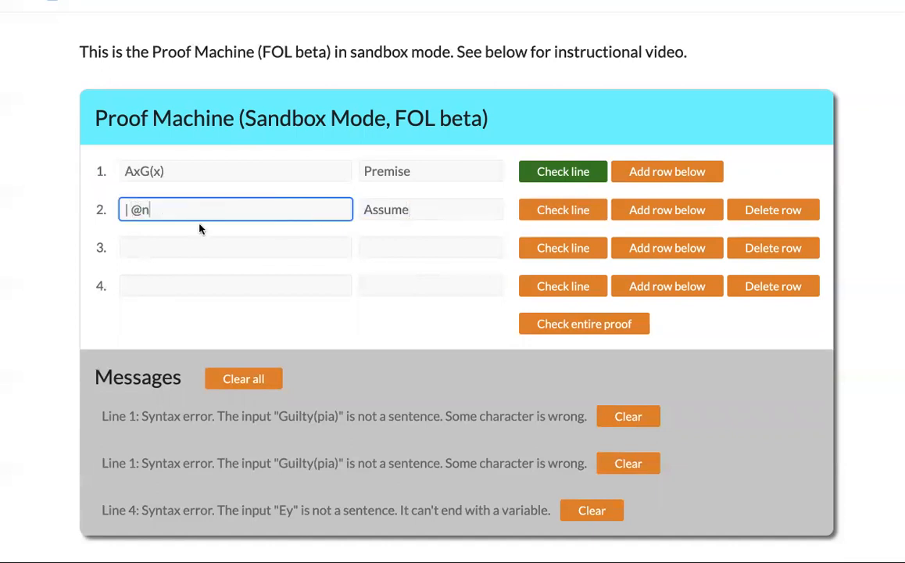
- Enter '| G(n)' by AElim;1 on line 3 and check lines 3 and 2
{"action": "left_click", "coordinate": [157, 249]}
{"action": "type", "text": "|"}
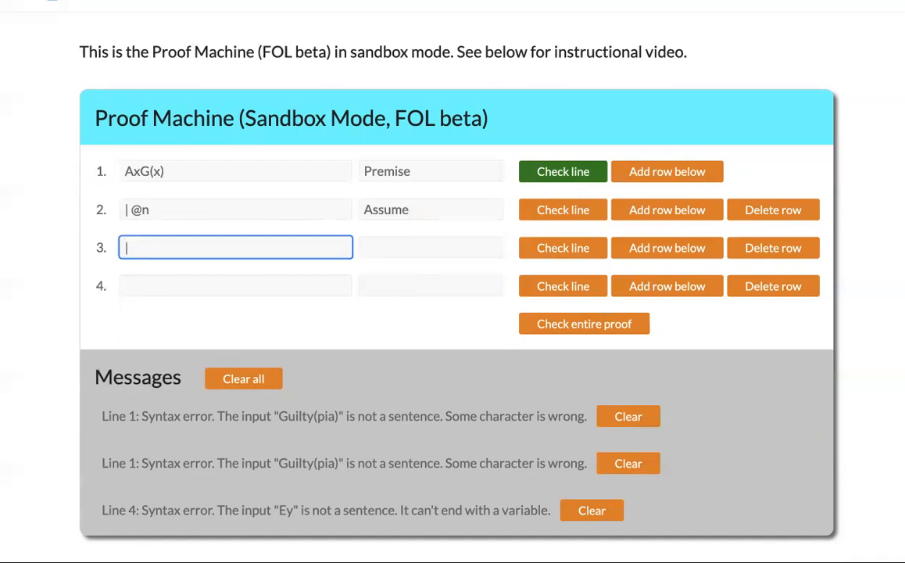
{"action": "type", "text": " G(n)"}
{"action": "left_click", "coordinate": [431, 247]}
{"action": "type", "text": "AElim;1"}
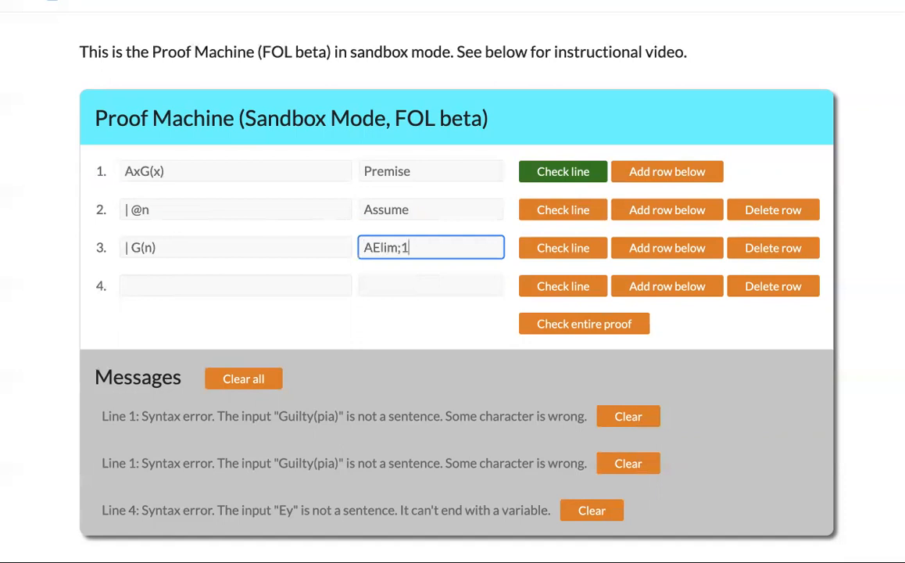
{"action": "left_click", "coordinate": [552, 249]}
{"action": "left_click", "coordinate": [545, 217]}
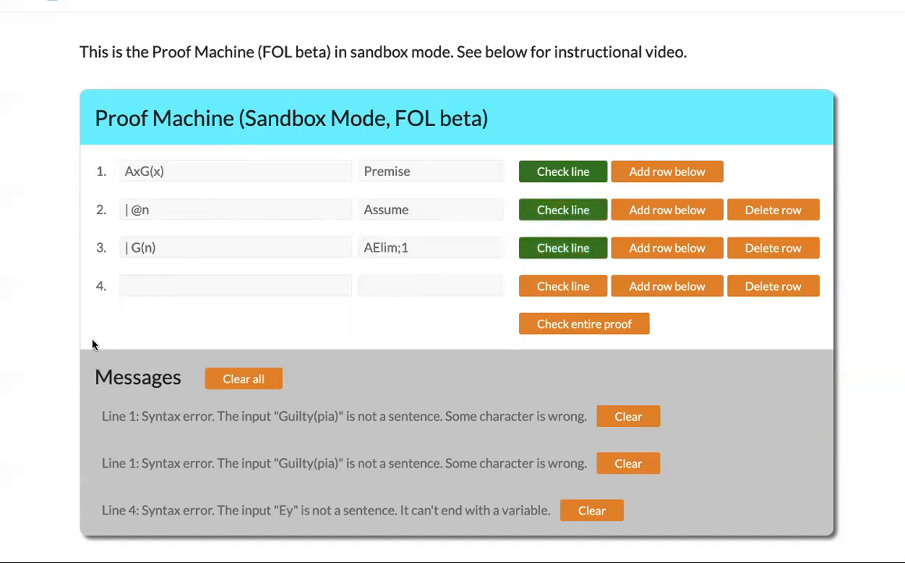
- Enter AyG(y) by AIntro;2-3 on line 4, check it, and start replacing premise AxG(x) with a=b
{"action": "left_click", "coordinate": [138, 291]}
{"action": "type", "text": "AyG(y)"}
{"action": "key", "text": "Tab"}
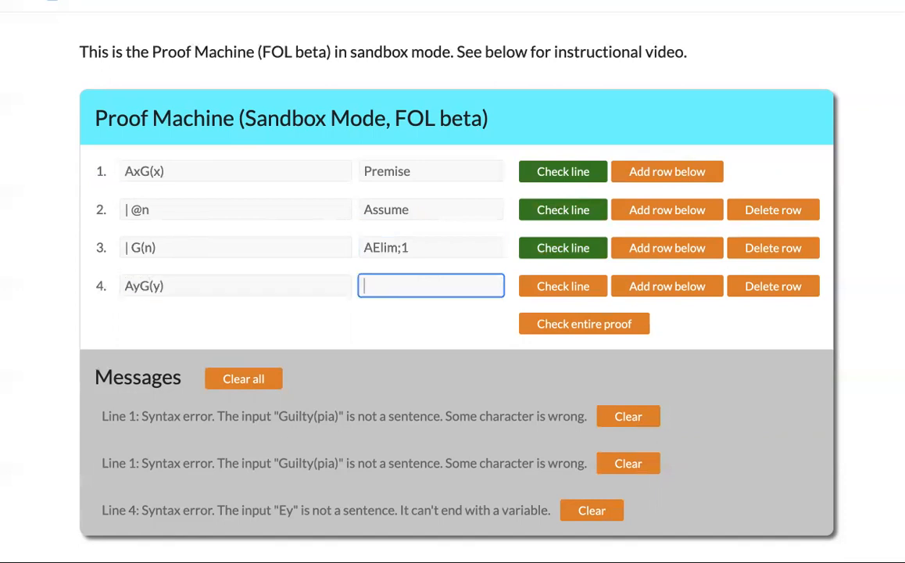
{"action": "type", "text": "AIntro;2-3"}
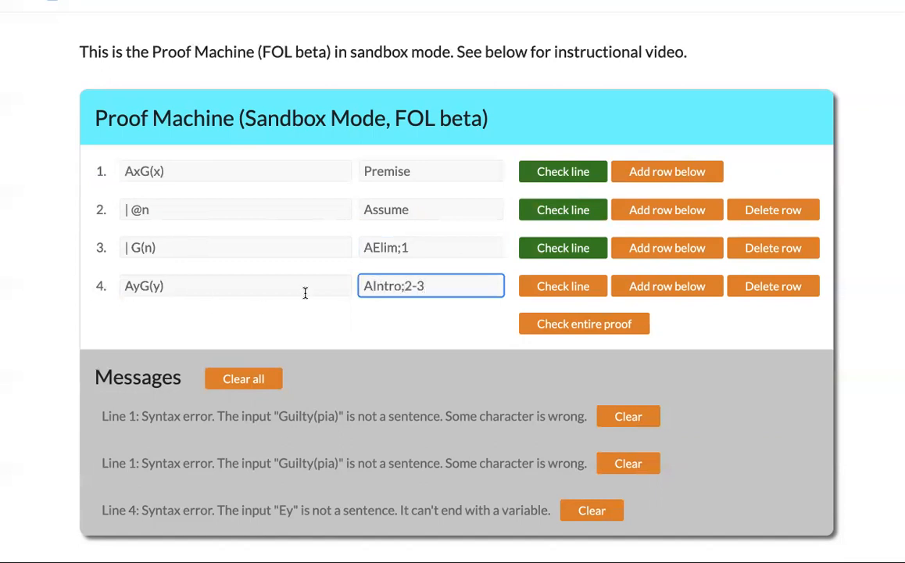
{"action": "left_click", "coordinate": [545, 294]}
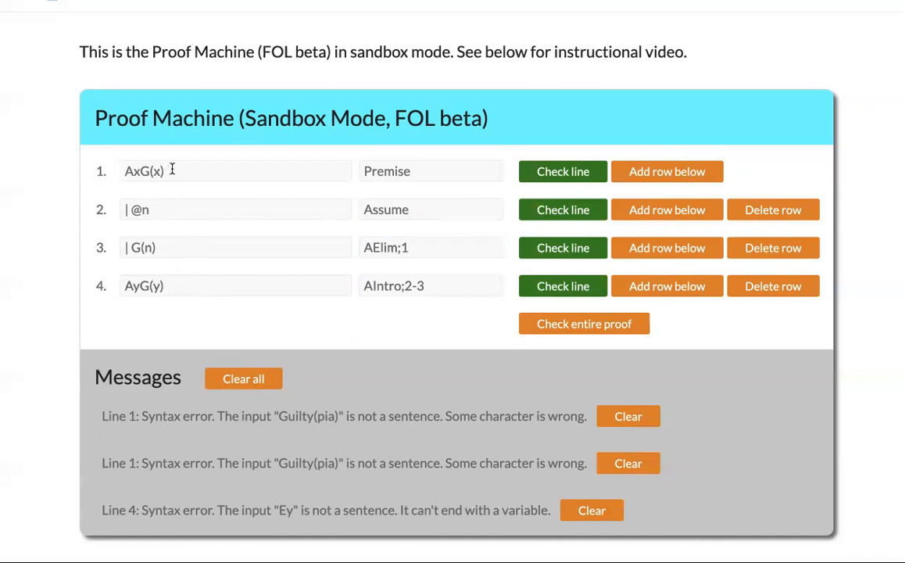
{"action": "left_click_drag", "start_coordinate": [167, 172], "coordinate": [92, 165]}
{"action": "type", "text": "a=a"}
{"action": "type", "text": "b"}
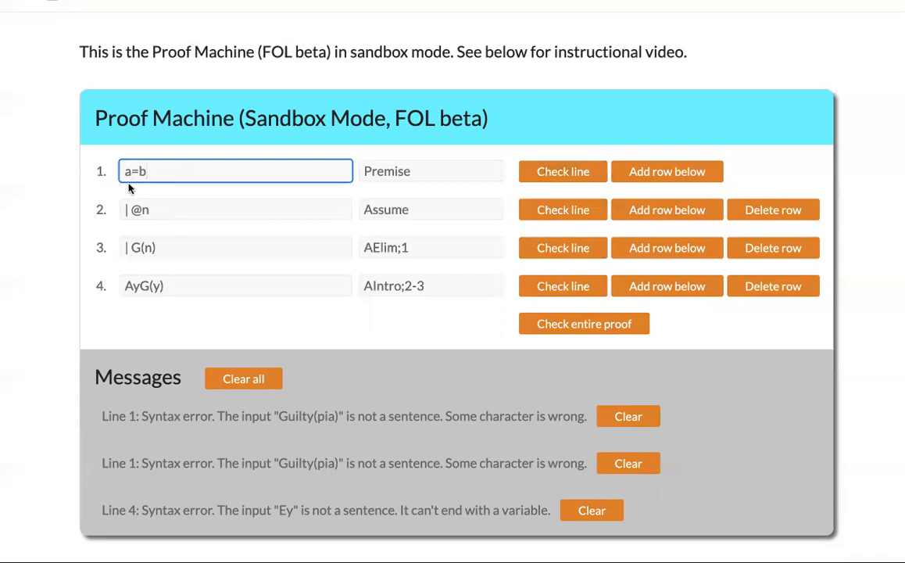
- Delete the old lines below premise a=b and insert a fresh line 2
{"action": "left_click", "coordinate": [649, 209]}
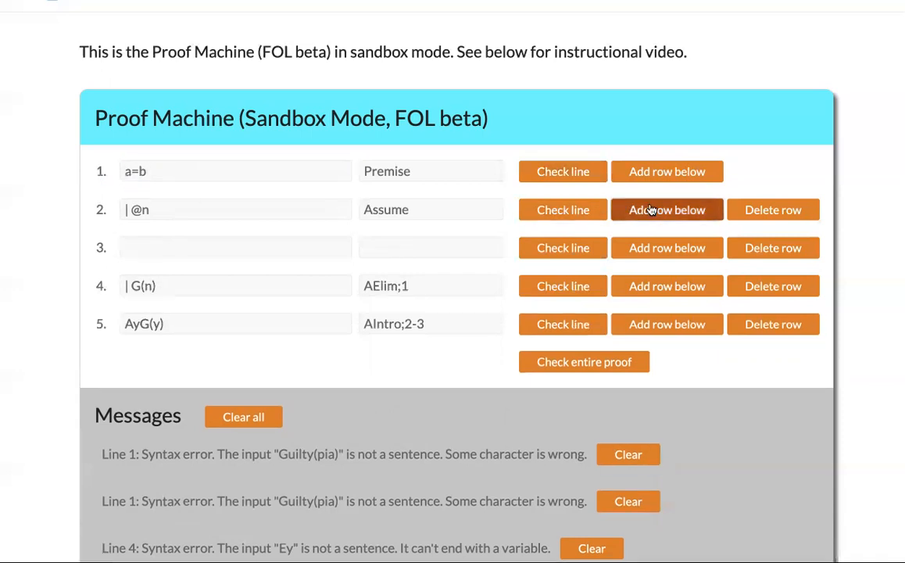
{"action": "left_click", "coordinate": [743, 208]}
{"action": "left_click", "coordinate": [744, 209]}
{"action": "left_click", "coordinate": [743, 209]}
{"action": "left_click", "coordinate": [743, 209]}
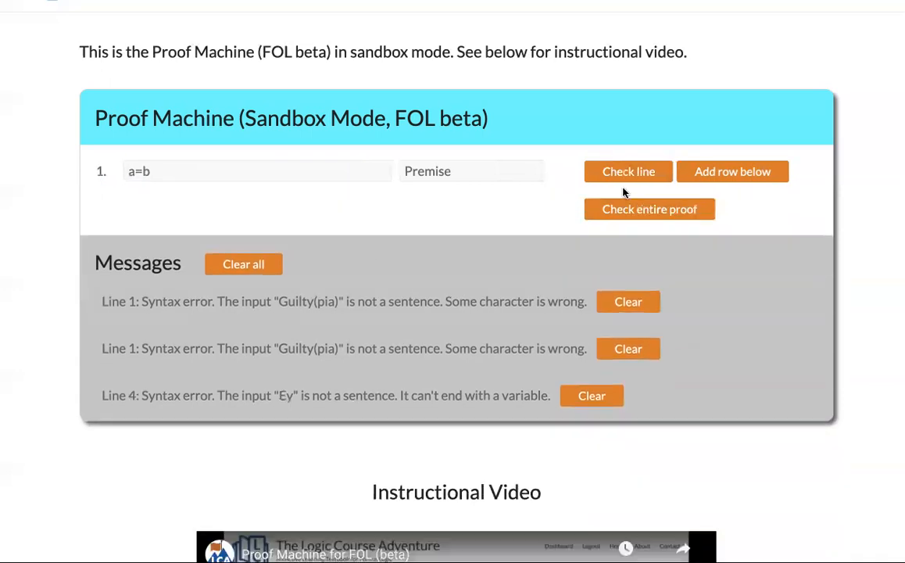
{"action": "left_click", "coordinate": [703, 171]}
- Enter a=a justified by =Intro on line 2 and check both lines
{"action": "left_click", "coordinate": [141, 209]}
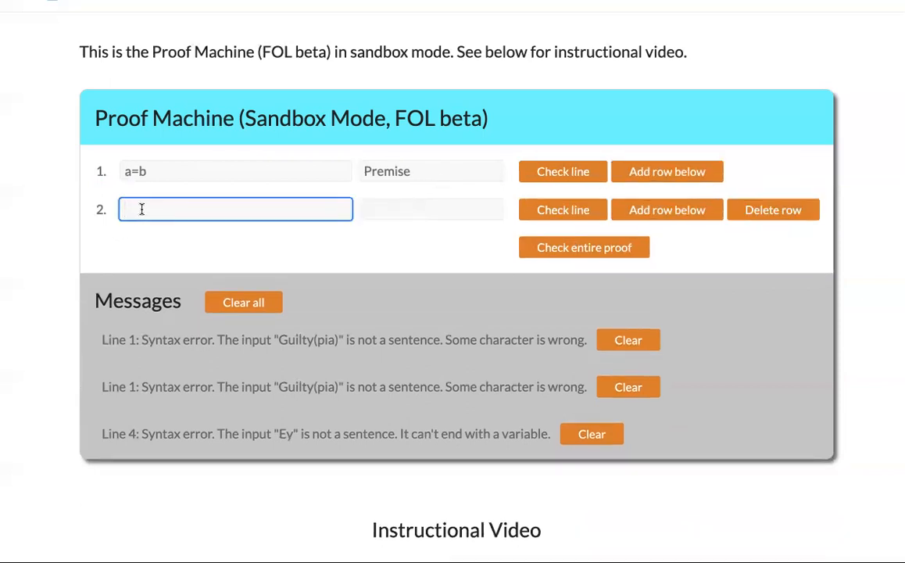
{"action": "type", "text": "a=a"}
{"action": "key", "text": "Tab"}
{"action": "type", "text": "In"}
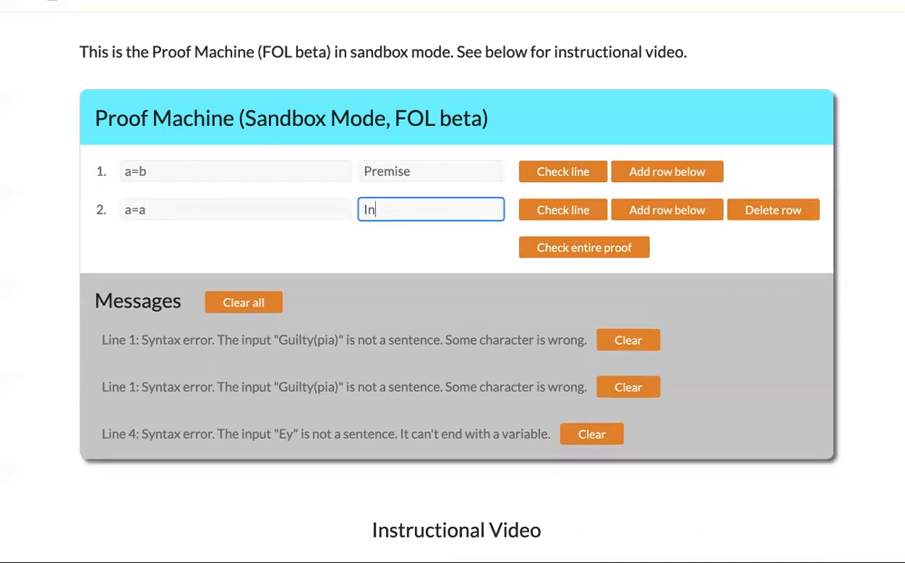
{"action": "type", "text": "=Intro"}
{"action": "left_click", "coordinate": [563, 210]}
{"action": "left_click", "coordinate": [559, 171]}
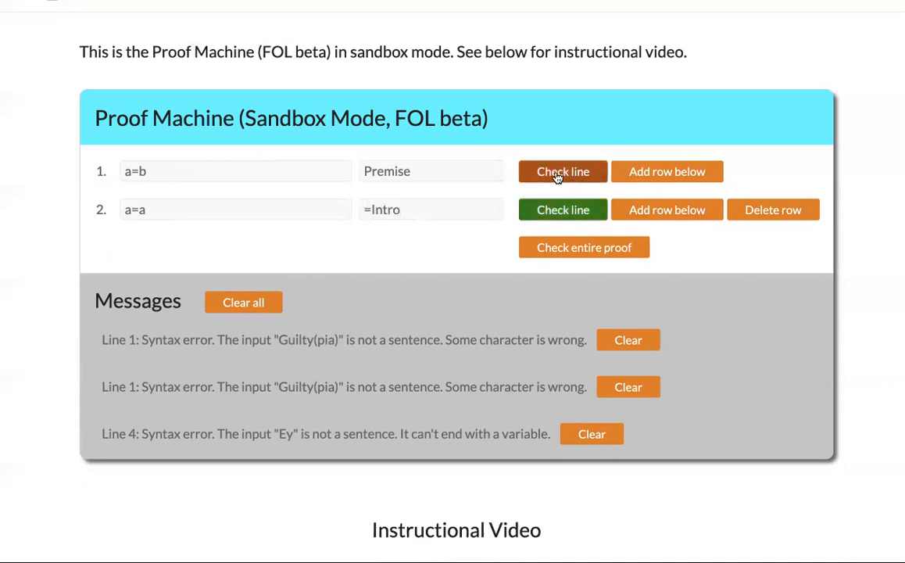
- Add an empty line 3 below a=a
{"action": "left_click", "coordinate": [495, 209]}
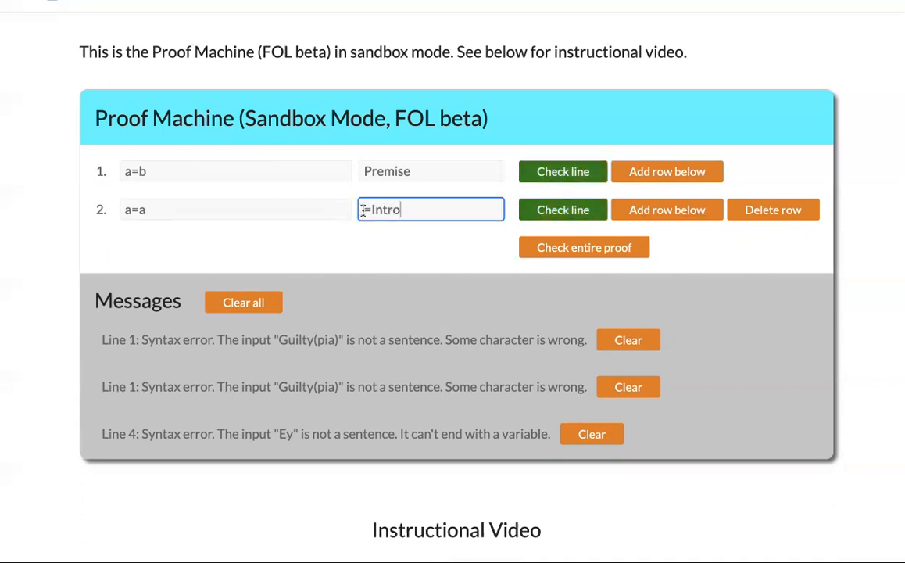
{"action": "left_click_drag", "start_coordinate": [363, 209], "coordinate": [433, 210]}
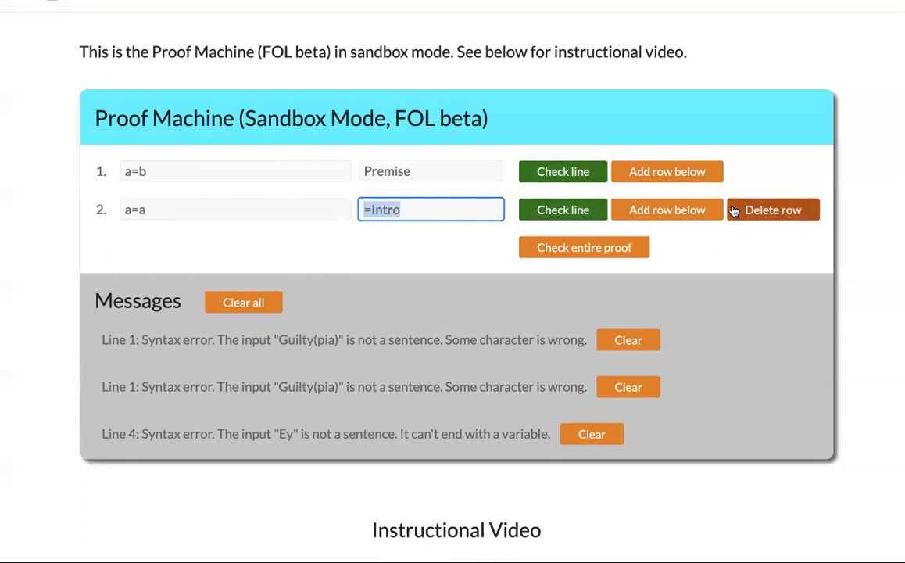
{"action": "left_click", "coordinate": [702, 212]}
{"action": "left_click", "coordinate": [245, 246]}
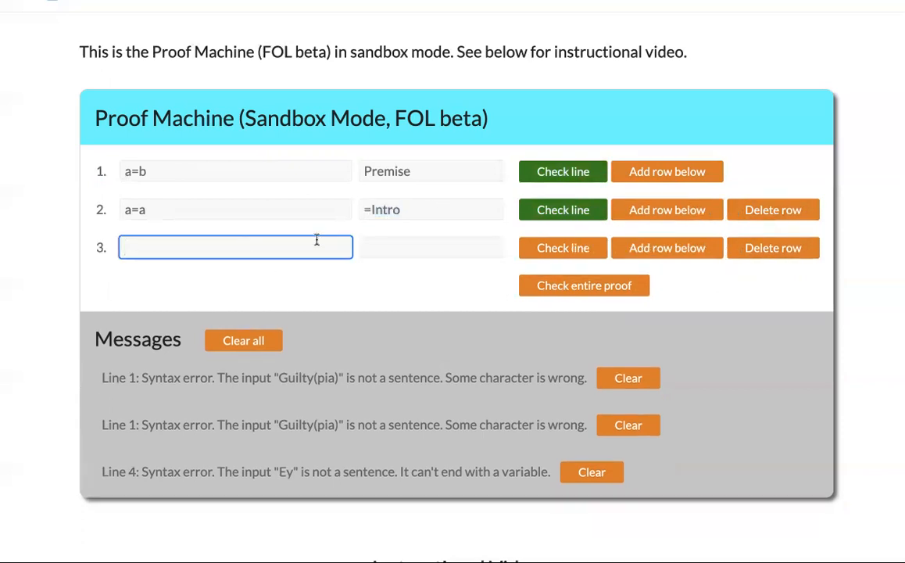
- Replace line 2's formula a=a with R(a,c)
{"action": "left_click", "coordinate": [404, 209]}
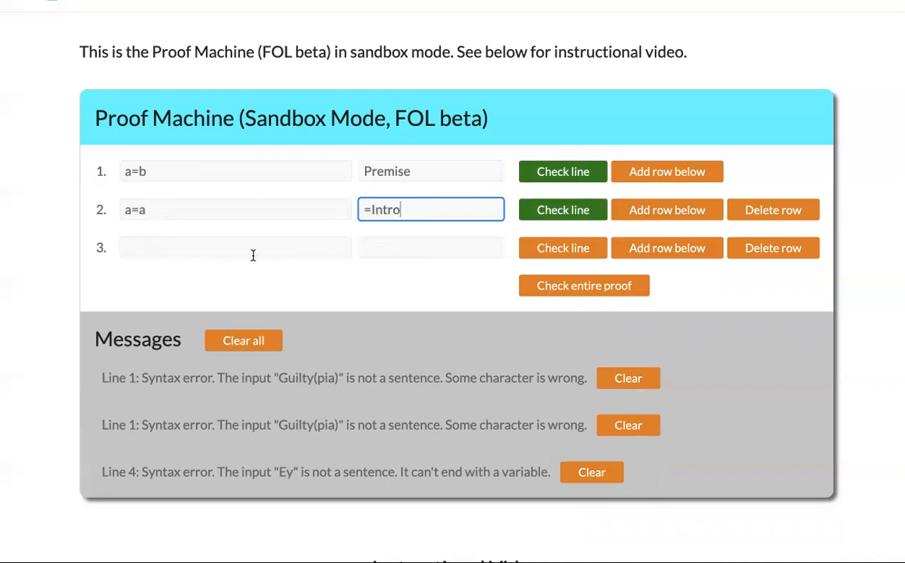
{"action": "left_click", "coordinate": [163, 248]}
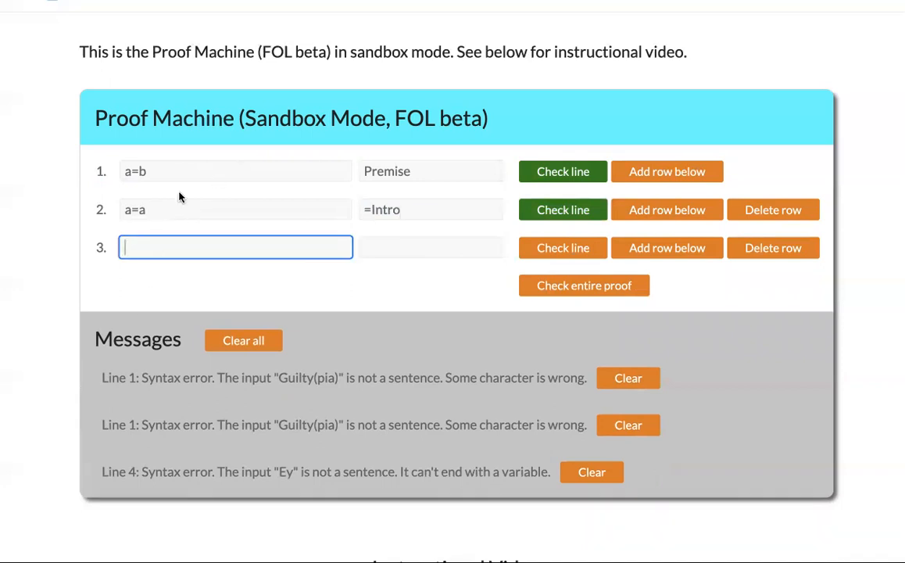
{"action": "left_click_drag", "start_coordinate": [155, 208], "coordinate": [71, 206]}
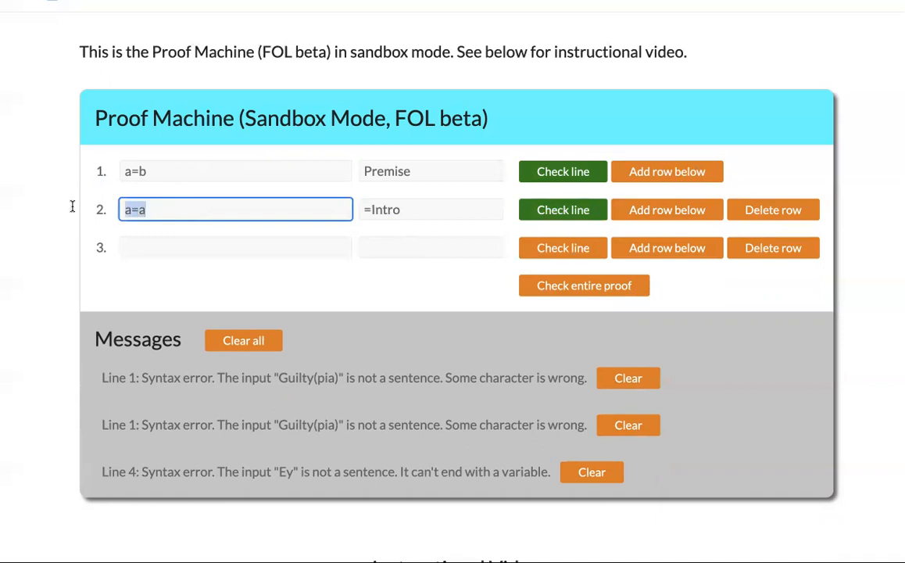
{"action": "type", "text": "R("}
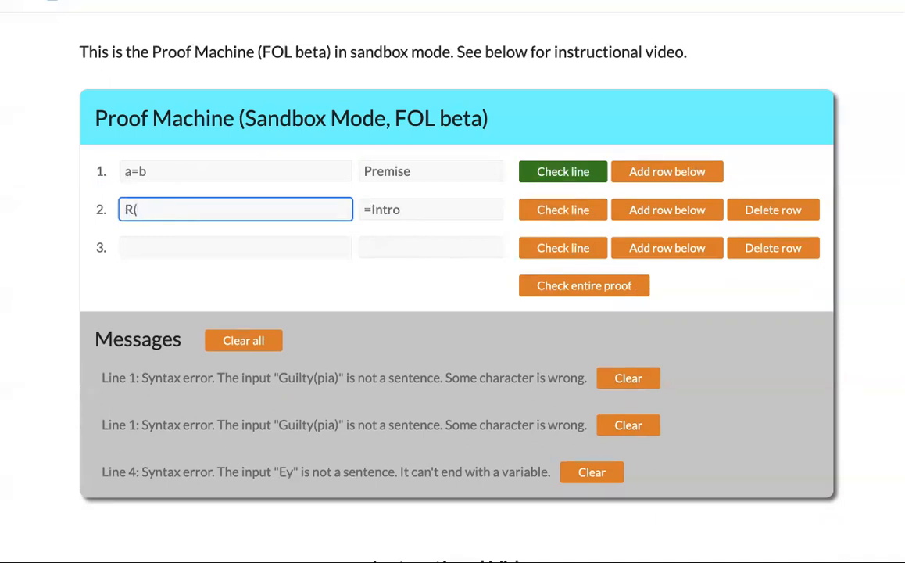
{"action": "type", "text": "a,c)"}
{"action": "left_click", "coordinate": [164, 252]}
{"action": "left_click_drag", "start_coordinate": [178, 209], "coordinate": [118, 209]}
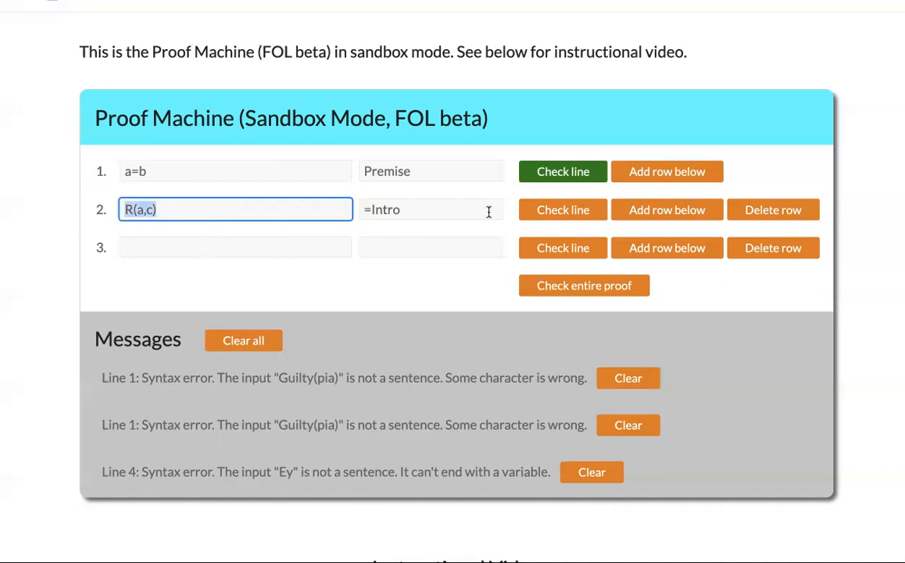
- Change line 2's justification to Premise, check it, and give line 3 the justification =Elim;1,2
{"action": "left_click_drag", "start_coordinate": [424, 210], "coordinate": [356, 210]}
{"action": "type", "text": "Premise"}
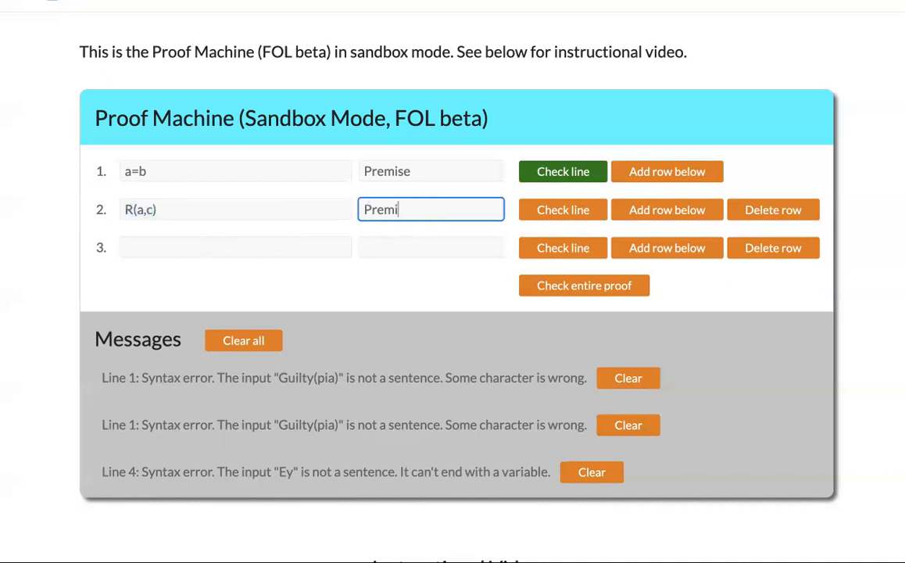
{"action": "left_click", "coordinate": [568, 210]}
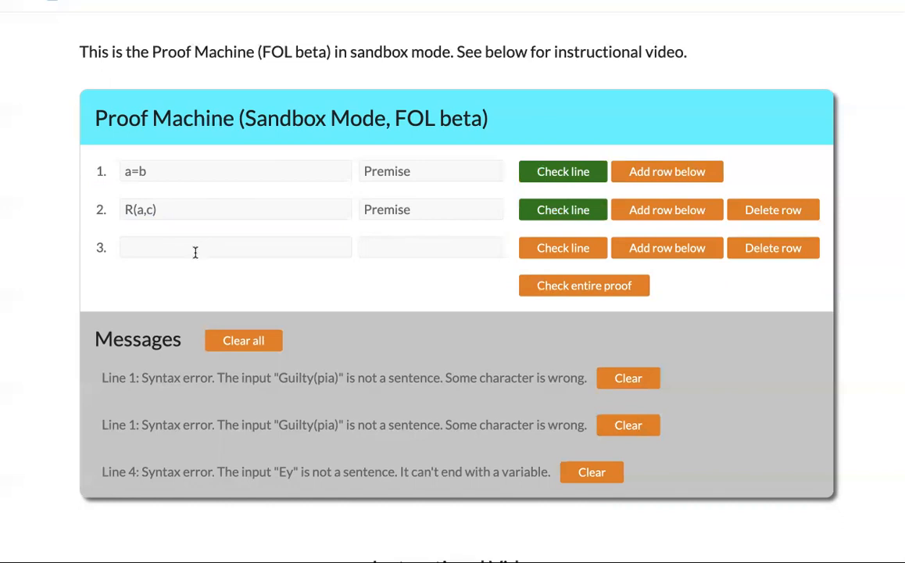
{"action": "left_click", "coordinate": [381, 245]}
{"action": "type", "text": "=Elim;1,2"}
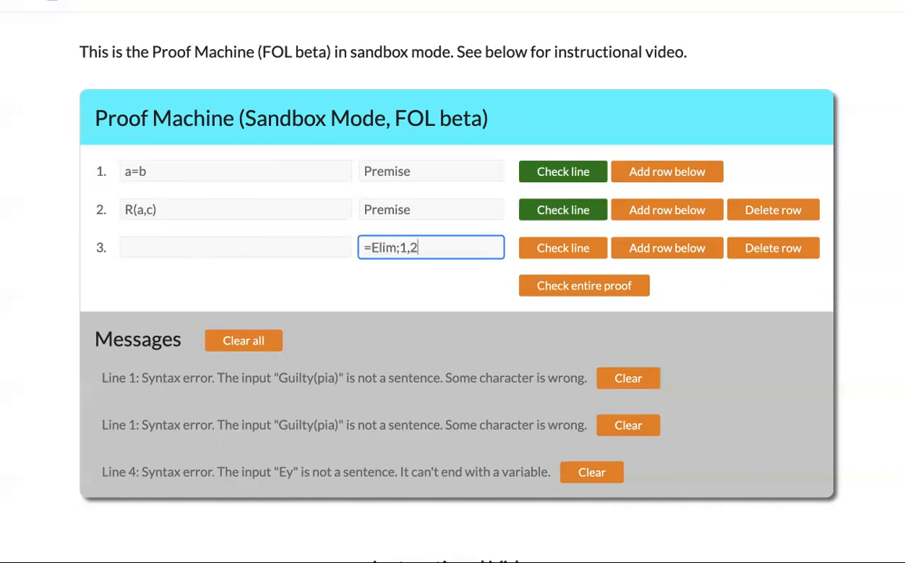
- Enter R(b,c) as line 3's formula, then check the line and the entire proof
{"action": "left_click", "coordinate": [328, 250]}
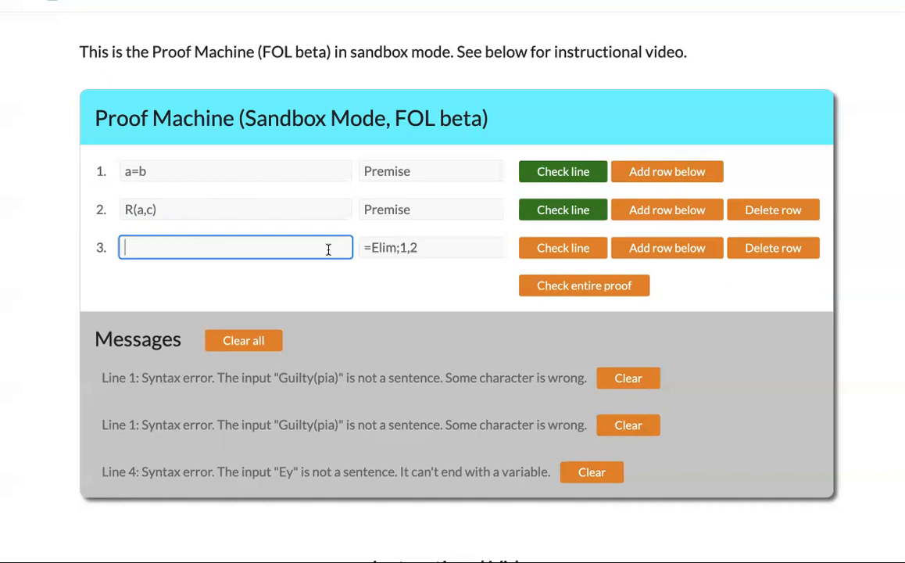
{"action": "left_click_drag", "start_coordinate": [117, 170], "coordinate": [150, 170]}
{"action": "left_click", "coordinate": [149, 248]}
{"action": "type", "text": "R(b,"}
{"action": "left_click", "coordinate": [546, 246]}
{"action": "left_click", "coordinate": [548, 287]}
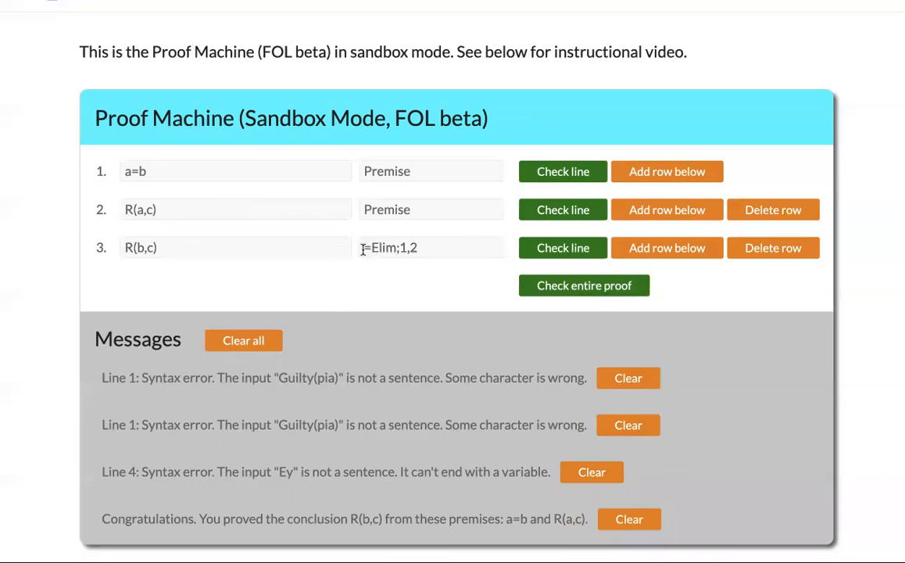
{"action": "left_click_drag", "start_coordinate": [365, 248], "coordinate": [484, 249]}
{"action": "left_click_drag", "start_coordinate": [155, 248], "coordinate": [117, 249]}
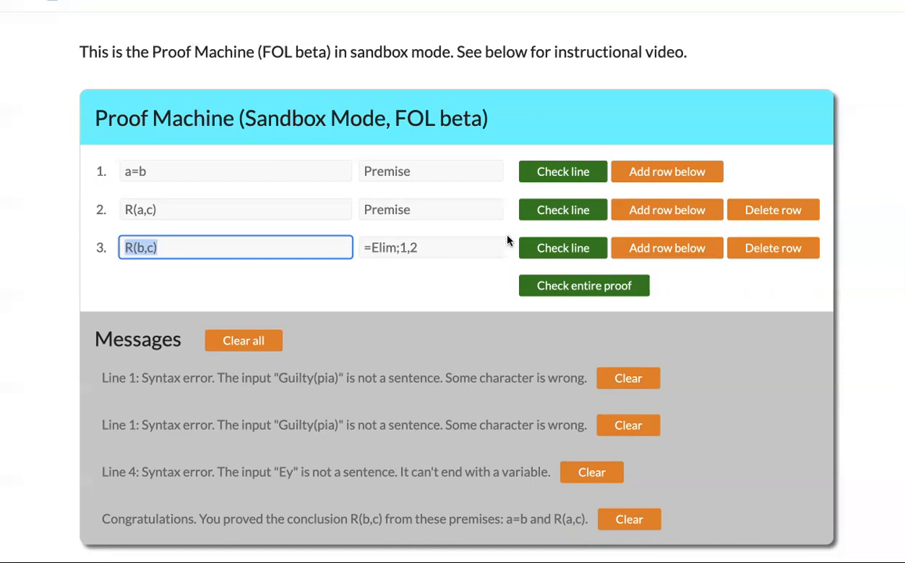
{"action": "left_click", "coordinate": [506, 272]}
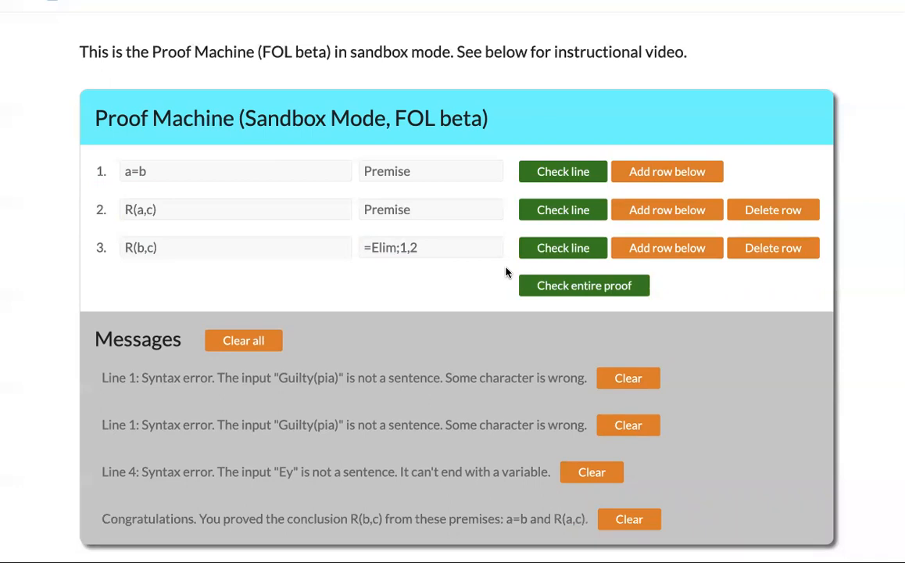
- Overwrite line 3's formula with an e-mail address and let it raise a syntax error
{"action": "left_click", "coordinate": [171, 247]}
{"action": "type", "text": "s"}
{"action": "left_click_drag", "start_coordinate": [170, 247], "coordinate": [115, 247]}
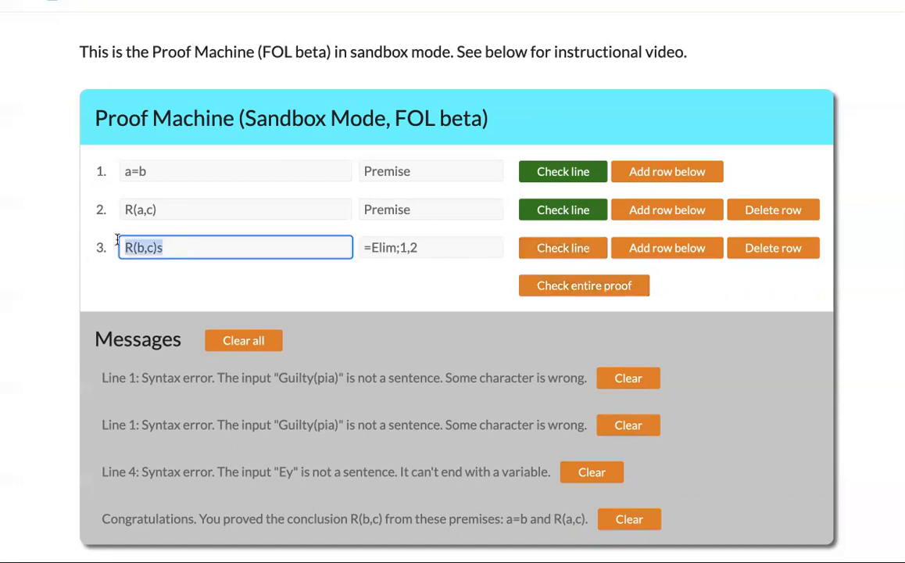
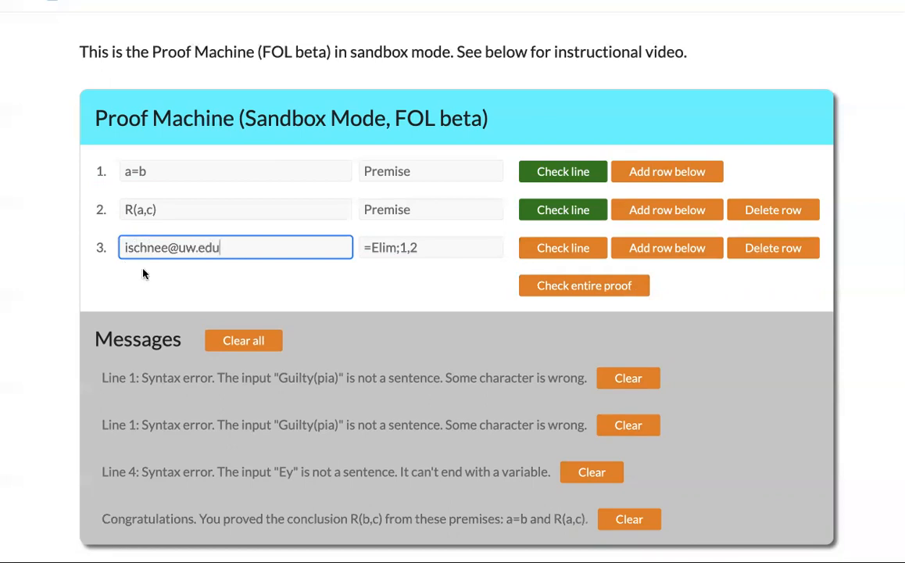
{"action": "left_click", "coordinate": [165, 273]}
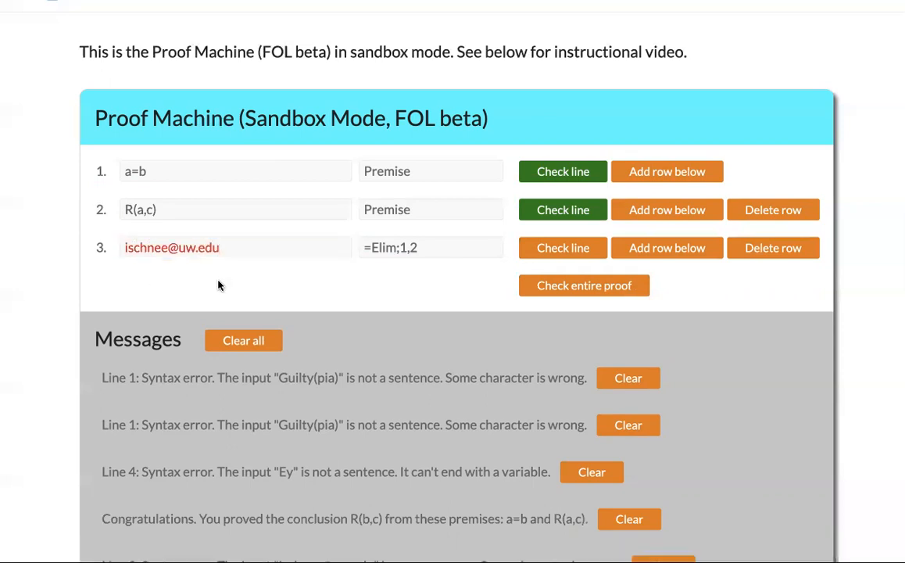
- Select line 3's invalid entry and start retyping an R( formula
{"action": "left_click", "coordinate": [184, 209]}
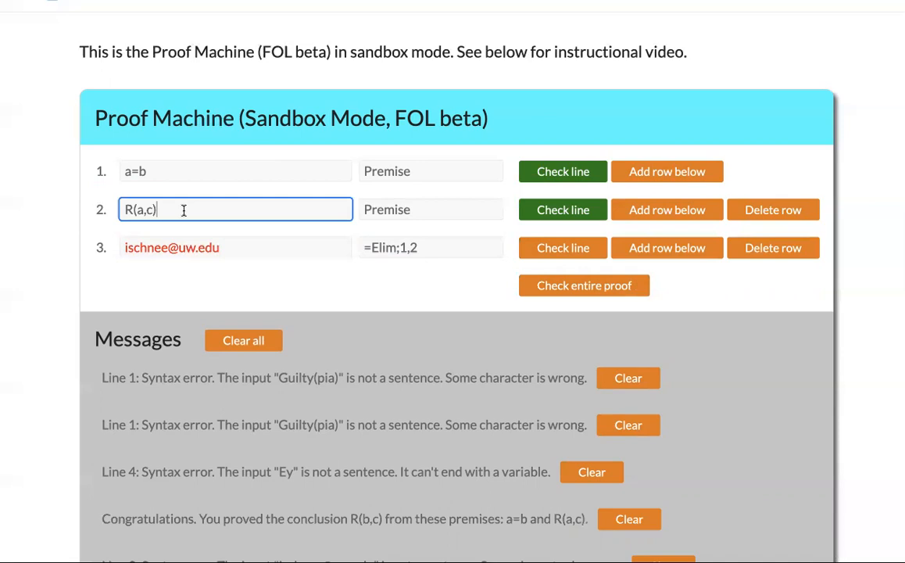
{"action": "left_click", "coordinate": [230, 245]}
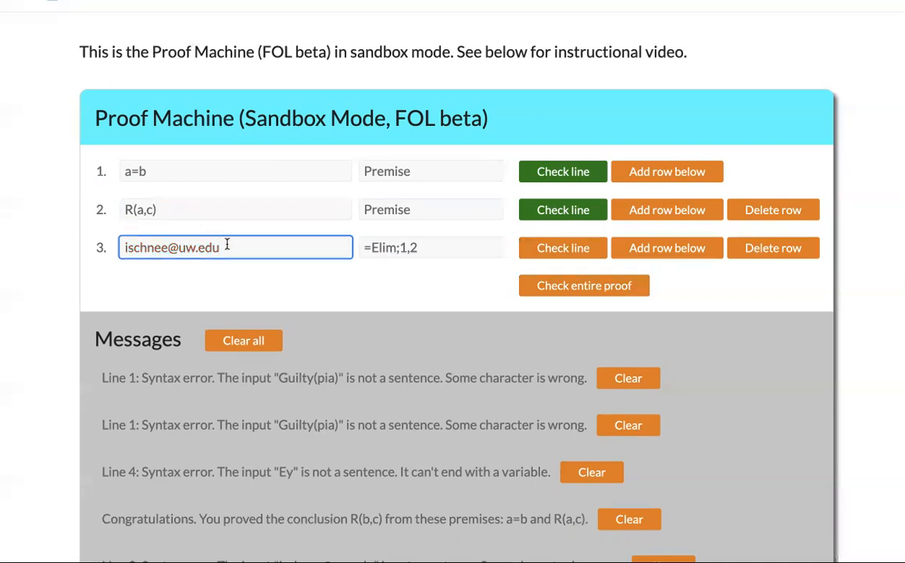
{"action": "left_click_drag", "start_coordinate": [227, 246], "coordinate": [103, 245]}
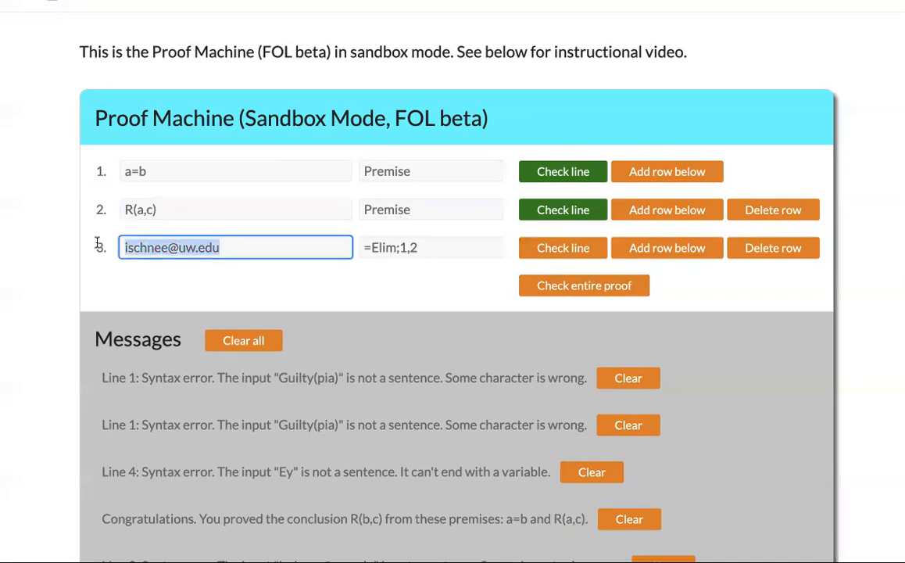
{"action": "type", "text": "R("}
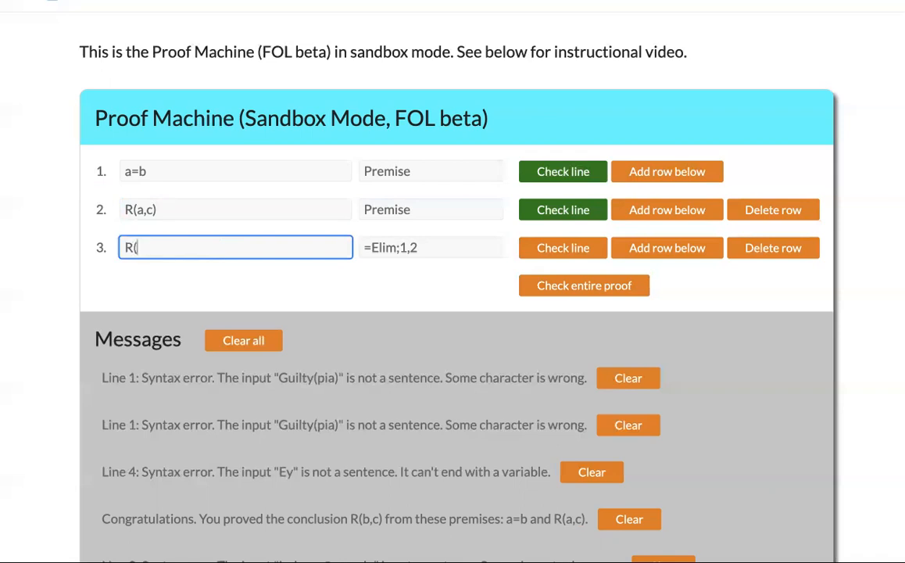
{"action": "type", "text": "c,"}
- Restore line 3 to R(b,c), add a row below, and check line 3
{"action": "key", "text": "BackSpace"}
{"action": "key", "text": "BackSpace"}
{"action": "type", "text": "b,c)"}
{"action": "left_click", "coordinate": [642, 247]}
{"action": "left_click", "coordinate": [578, 248]}
- Enter R(b,c)vP by vIntro;3 on line 4 and check it
{"action": "left_click", "coordinate": [301, 291]}
{"action": "type", "text": "R(b,c)vP"}
{"action": "key", "text": "Tab"}
{"action": "type", "text": "vIntro;3"}
{"action": "left_click", "coordinate": [554, 291]}
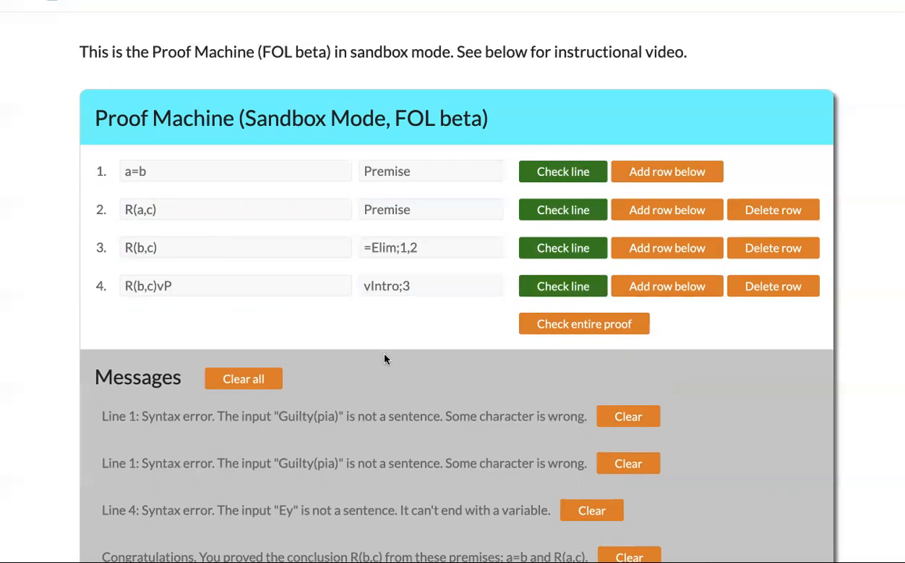